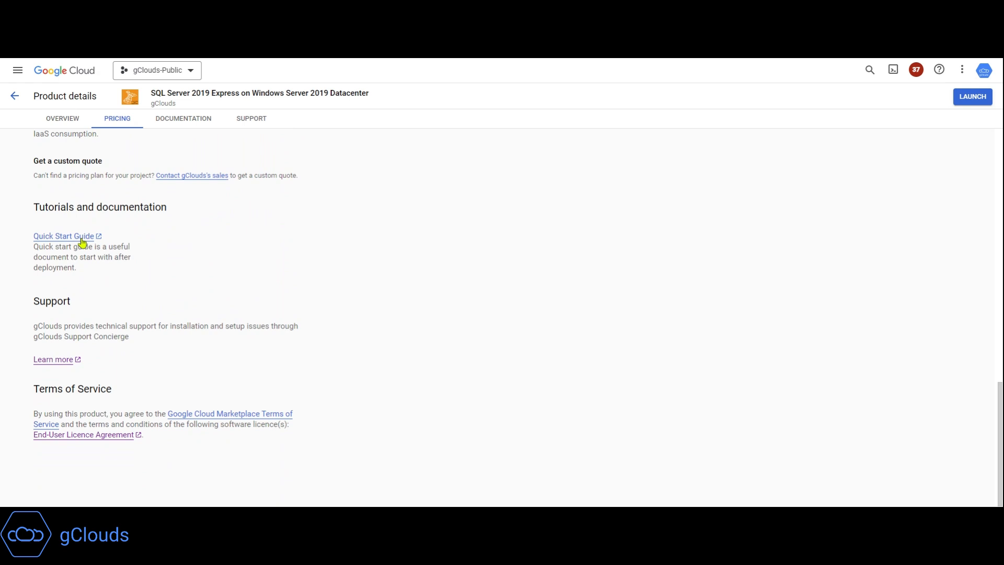
Step: Launch a new deployment of SQL Server 2019 Express on Windows Server 2019 Datacenter from its product page
scroll(82, 242, "up", 5)
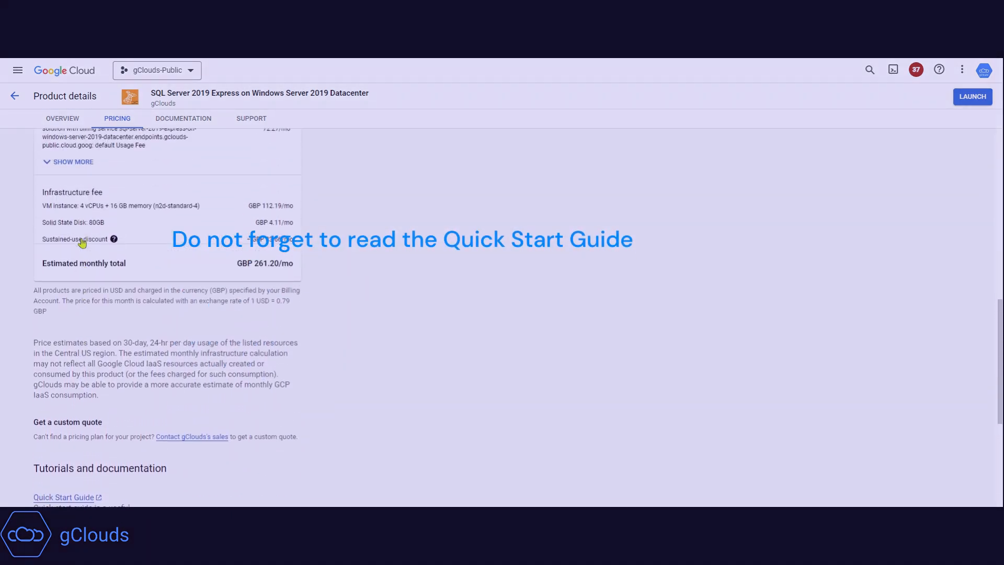
scroll(82, 241, "up", 10)
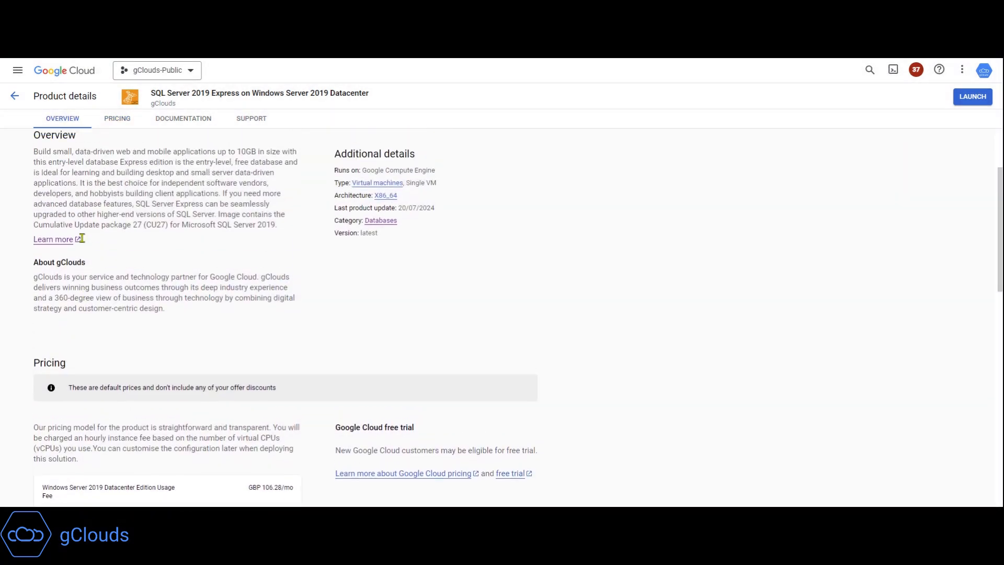
scroll(82, 239, "up", 4)
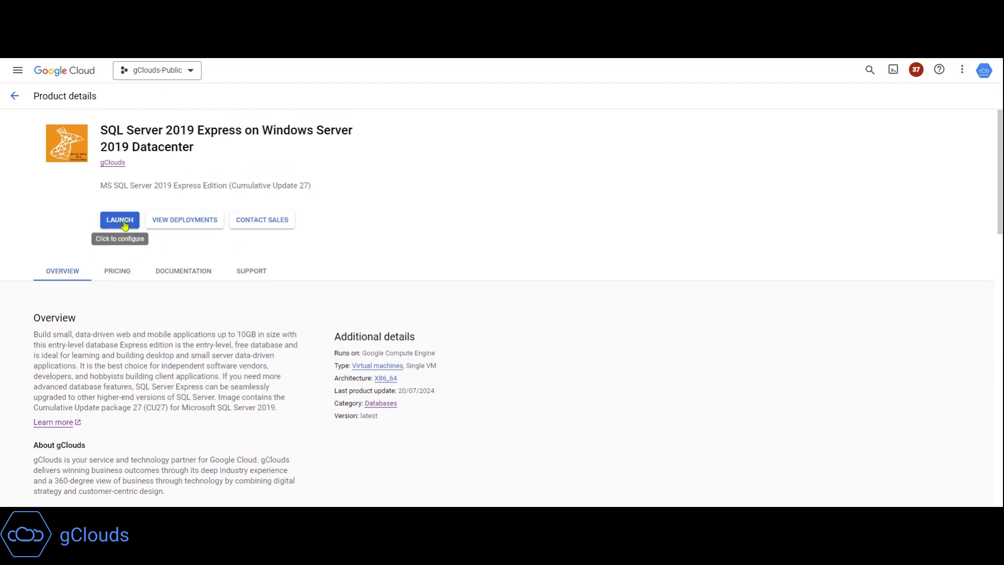
left_click(120, 220)
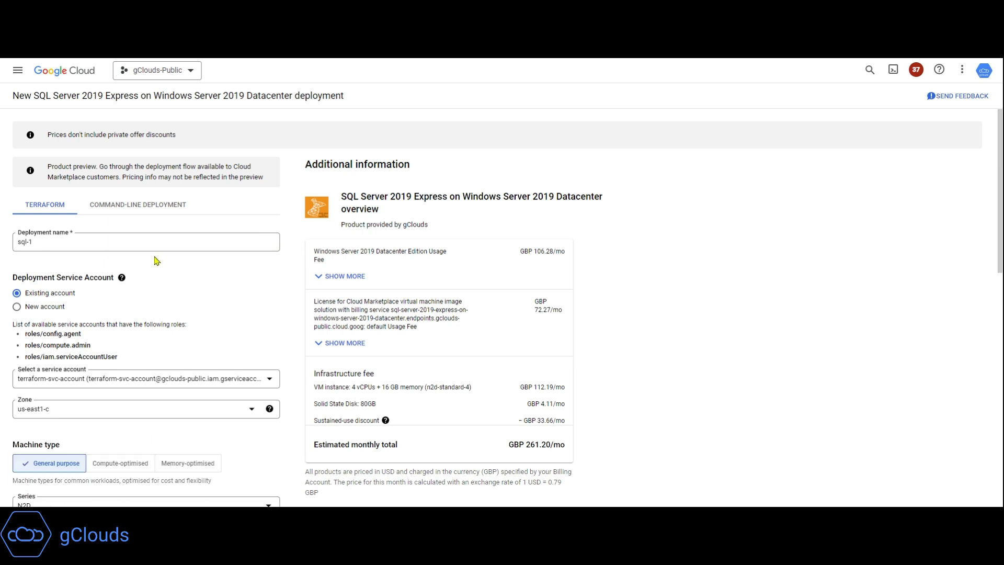
Step: Preview the Compute-optimised and Memory-optimised machine families and return the selection to General purpose
scroll(156, 260, "down", 1)
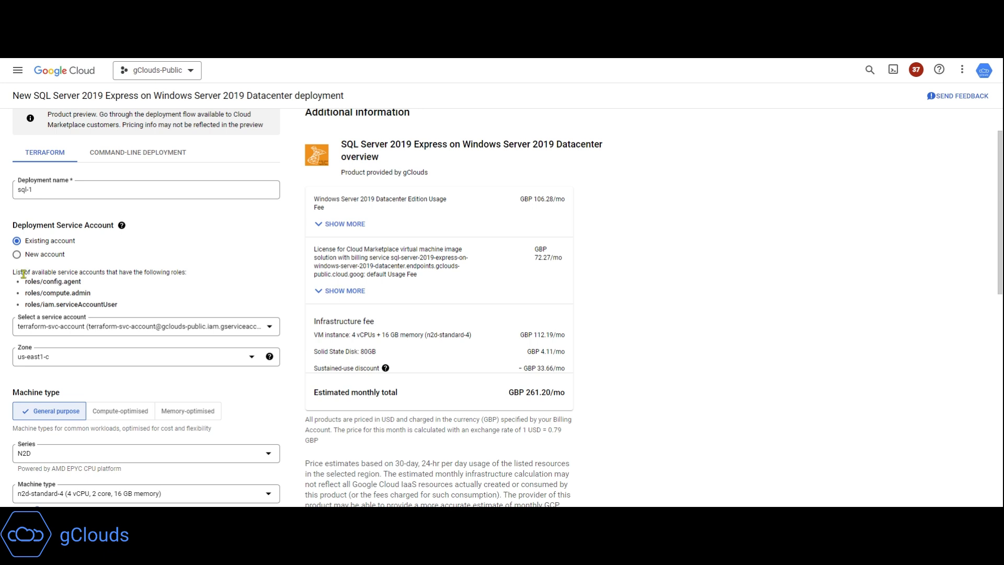
scroll(34, 302, "down", 4)
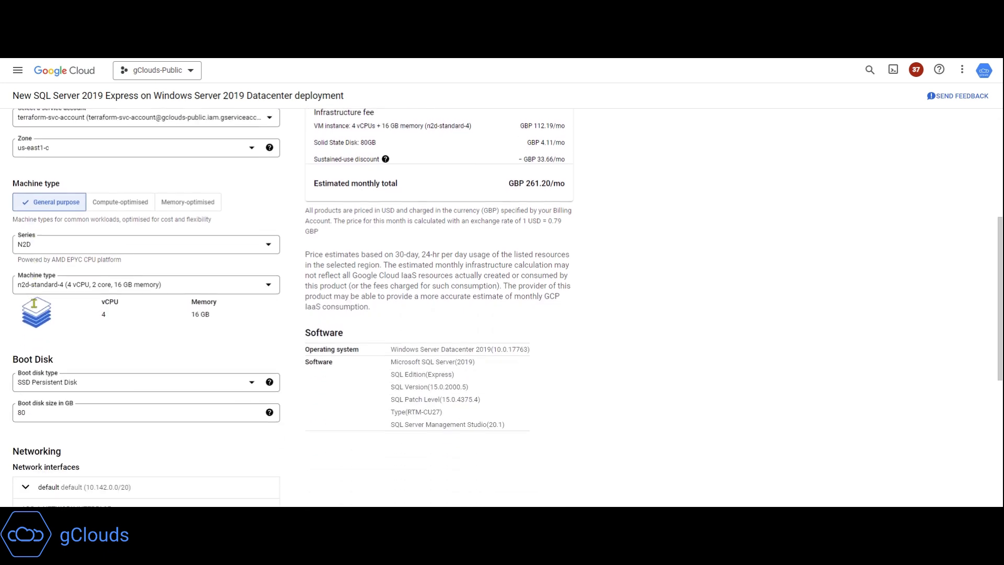
left_click(111, 208)
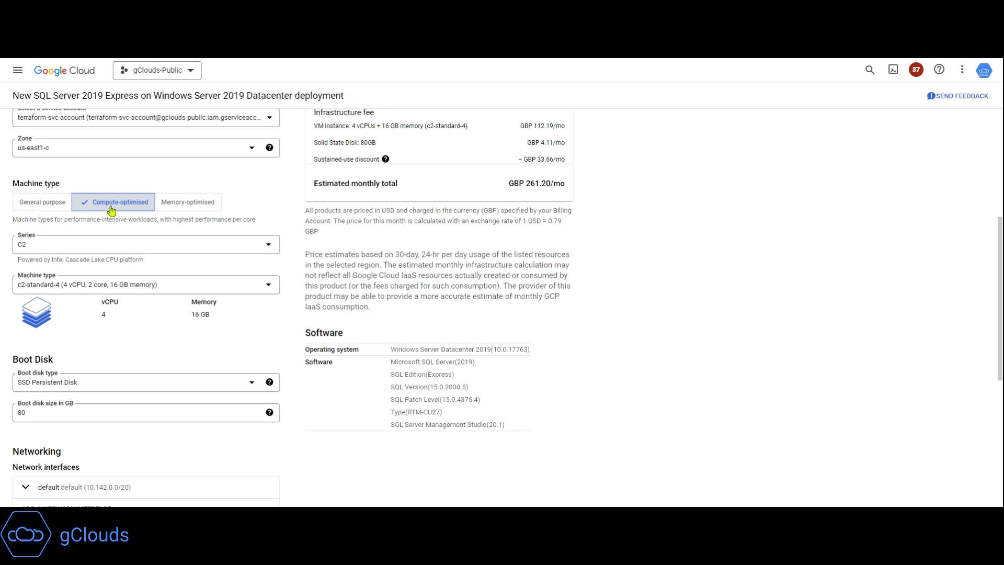
left_click(181, 203)
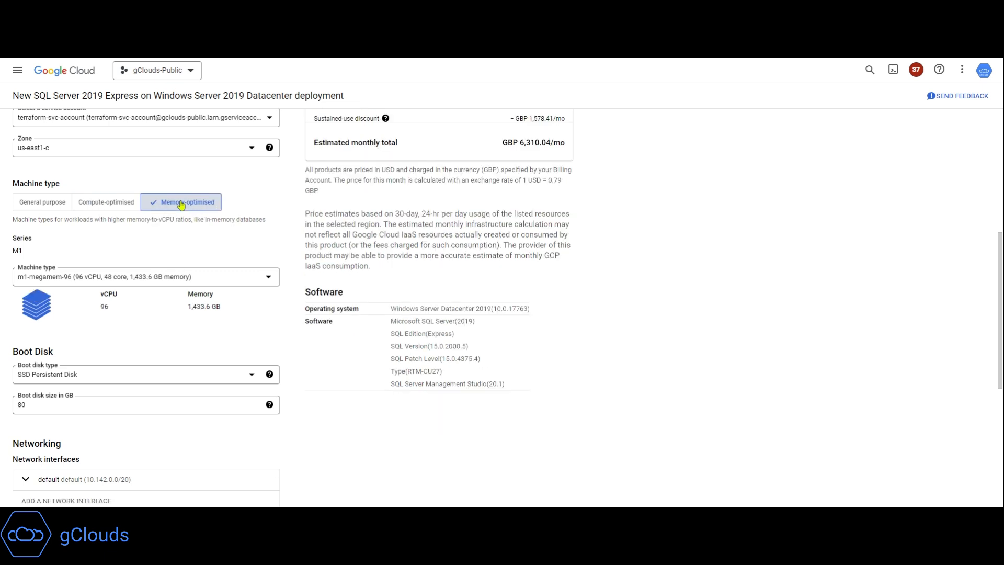
left_click(58, 203)
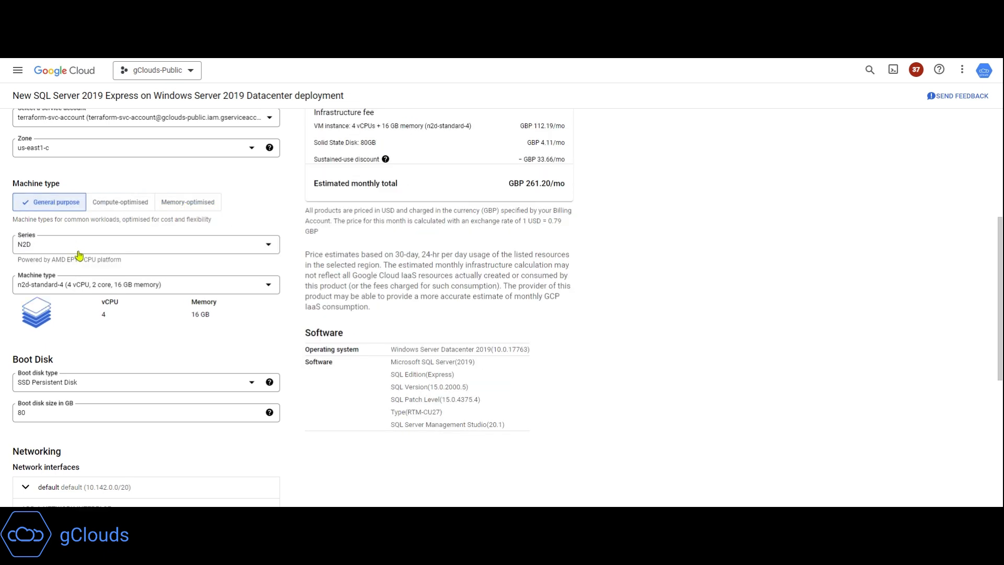
Step: Examine the machine types and CPU series offered for the General purpose family
left_click(92, 285)
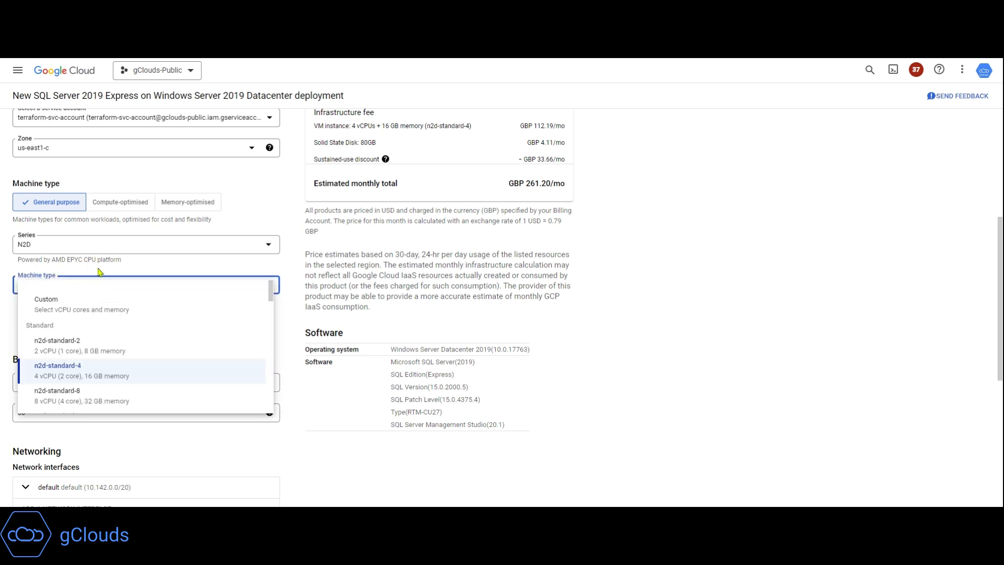
left_click(103, 253)
left_click(103, 254)
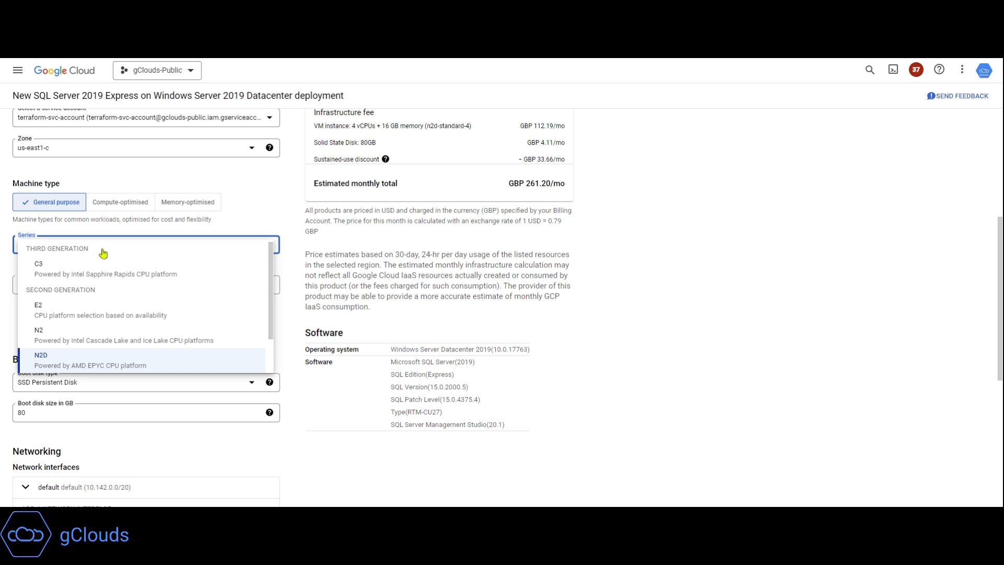
scroll(103, 256, "down", 2)
scroll(100, 277, "up", 2)
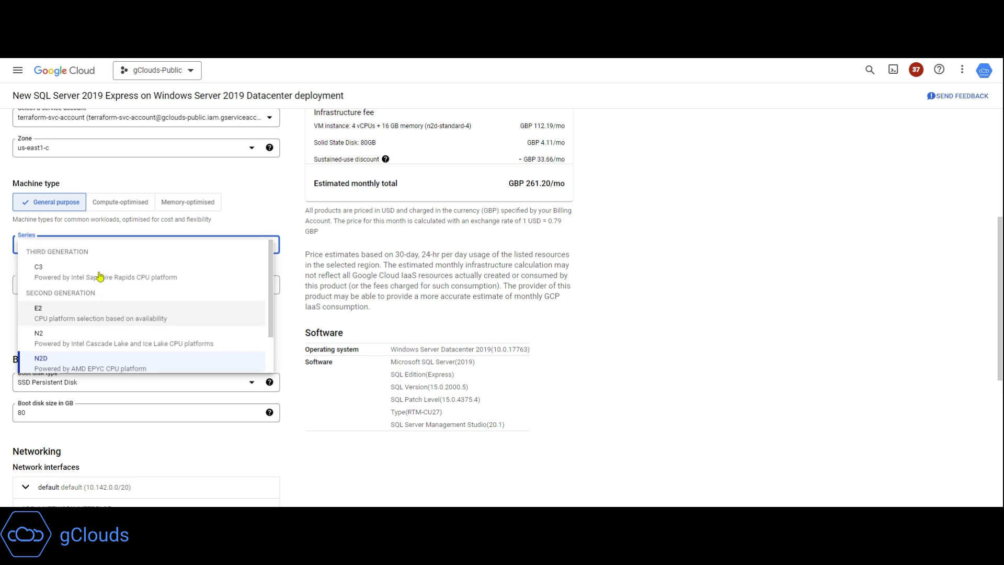
left_click(299, 254)
Step: Choose SSD Persistent Disk as the boot disk type
scroll(246, 264, "down", 3)
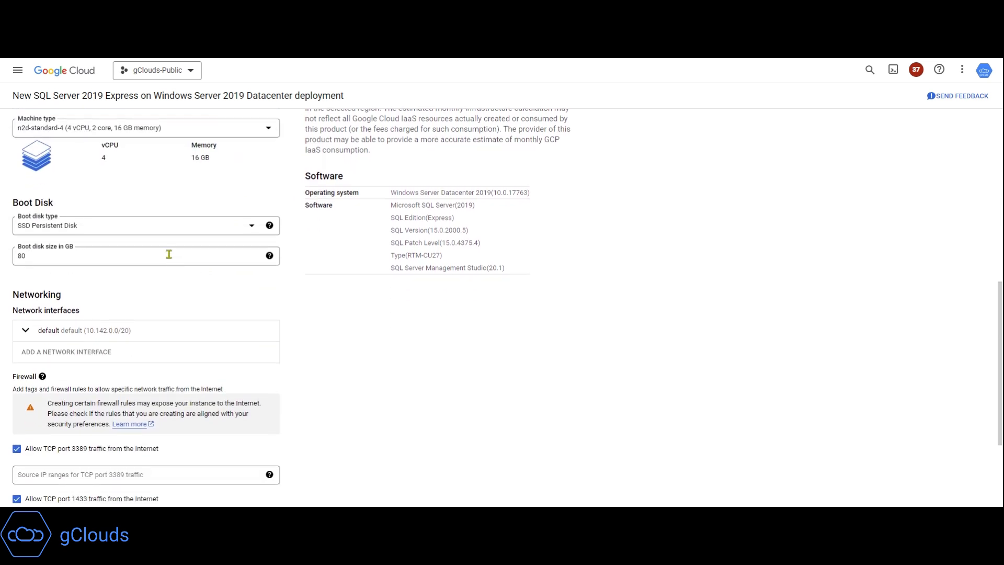
left_click(154, 234)
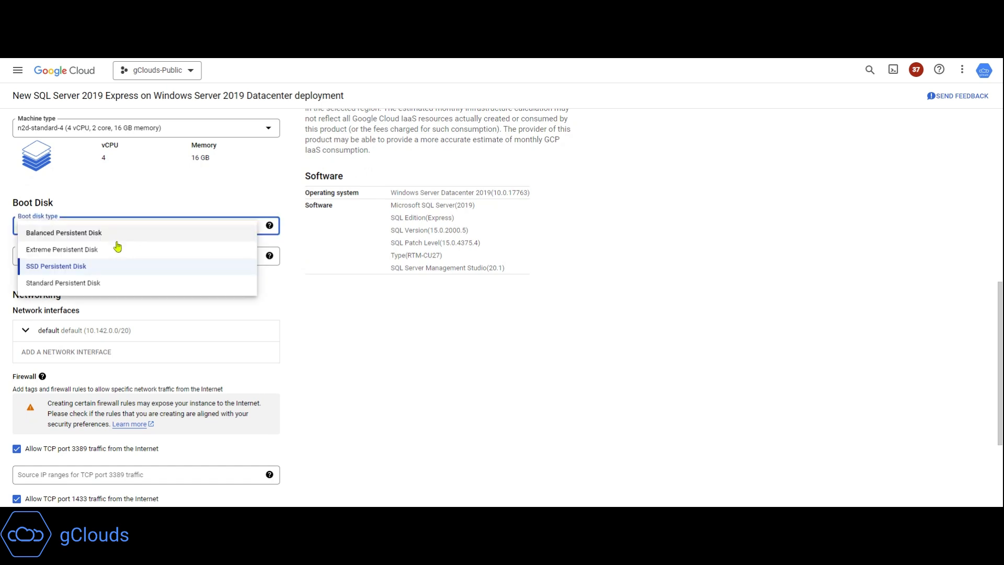
left_click(106, 267)
Step: Review the default network interface's settings and reveal the additional networking options below the firewall rules
scroll(102, 274, "down", 2)
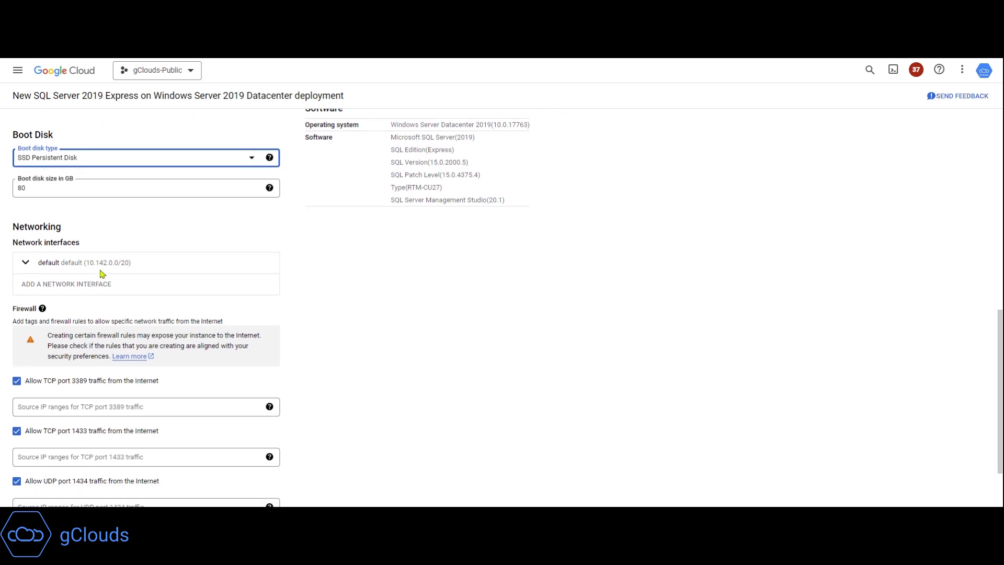
left_click(24, 235)
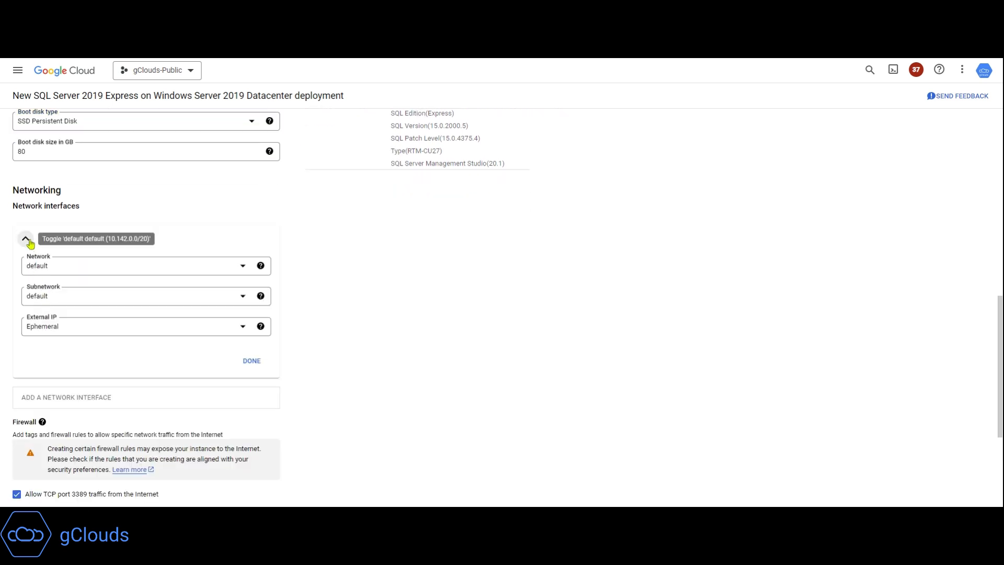
left_click(25, 239)
scroll(52, 310, "down", 1)
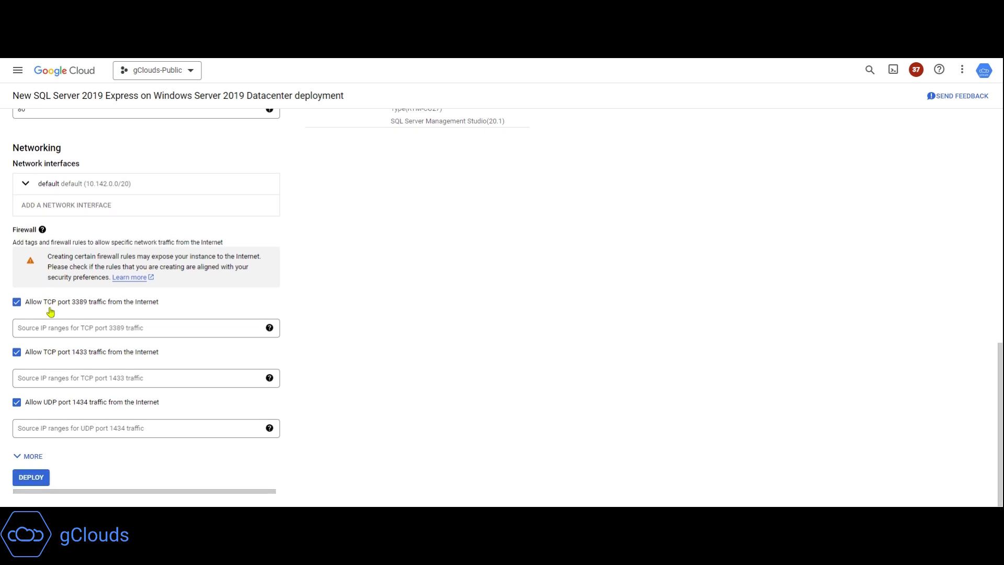
left_click(32, 454)
scroll(31, 455, "down", 1)
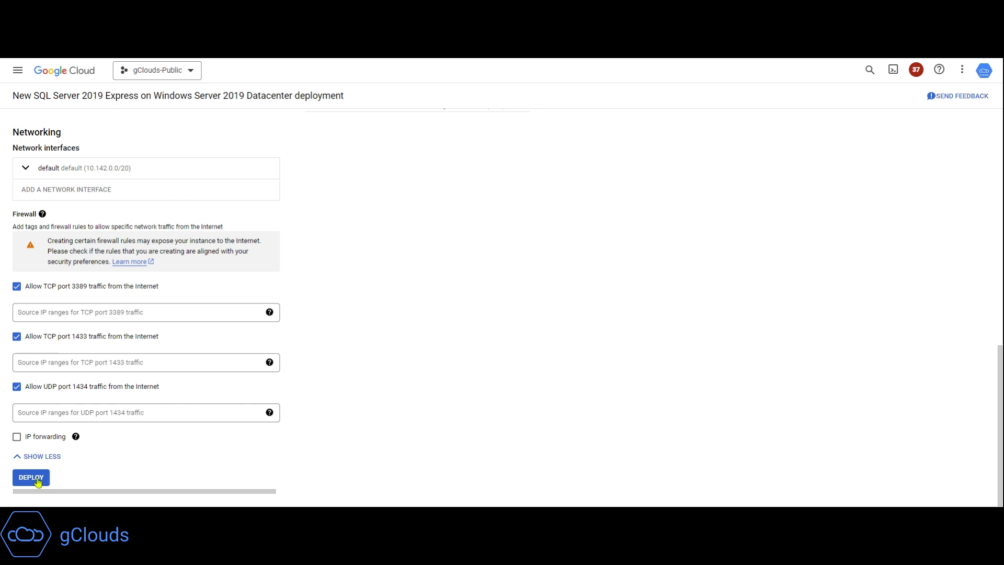
Step: Check the complete deployment configuration and deploy the sql-1 solution
scroll(121, 426, "up", 4)
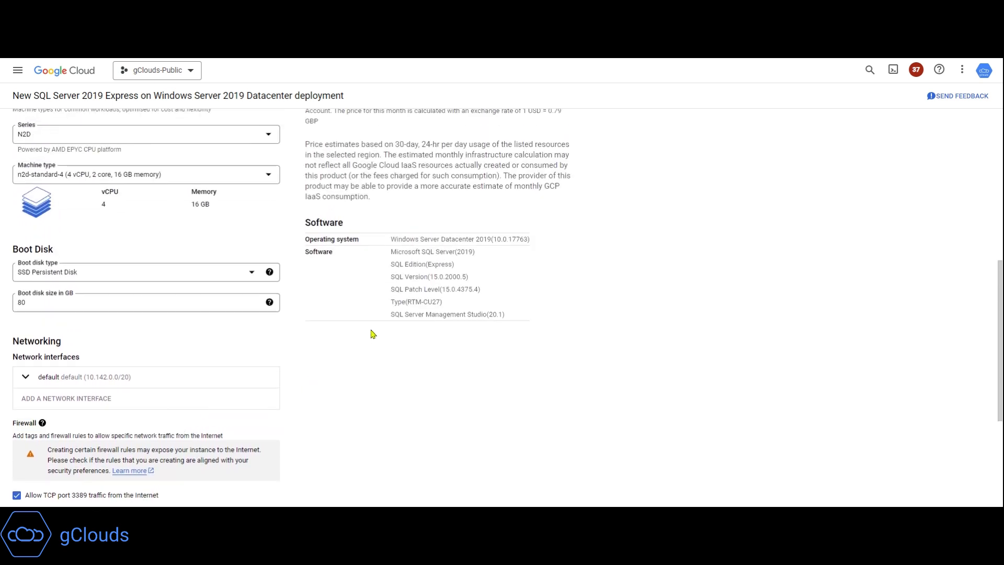
scroll(368, 301, "up", 1)
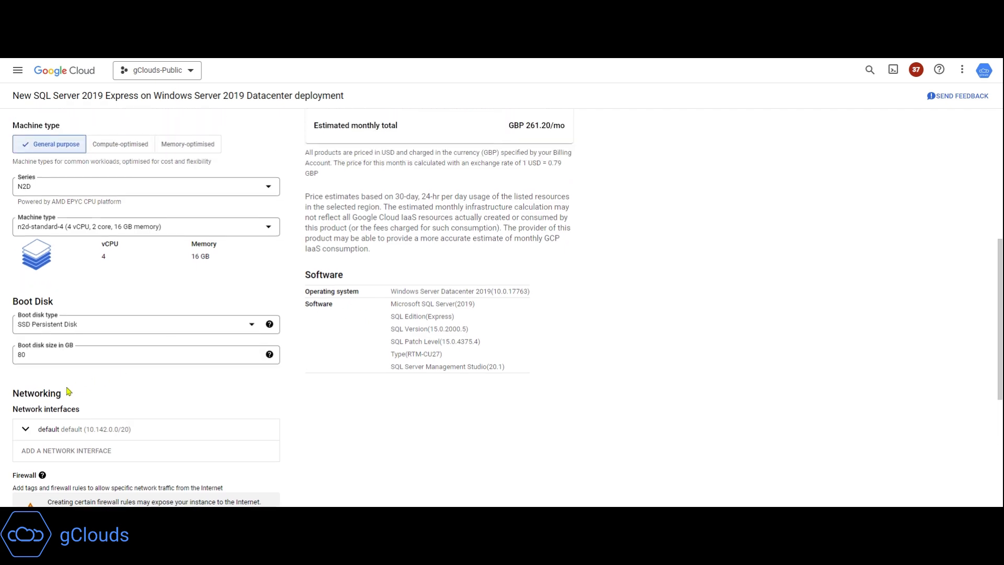
scroll(66, 391, "down", 4)
scroll(61, 392, "up", 9)
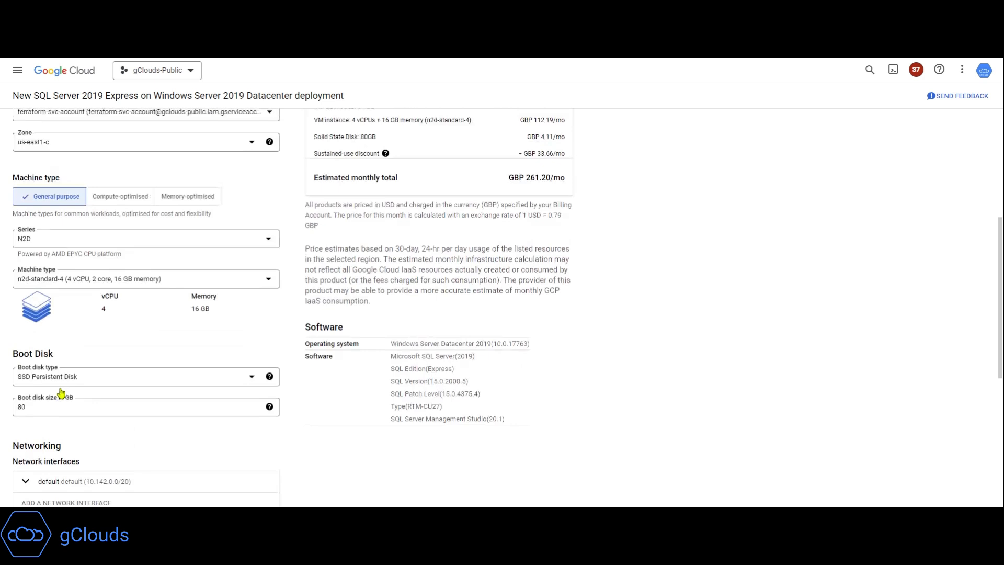
scroll(332, 287, "up", 1)
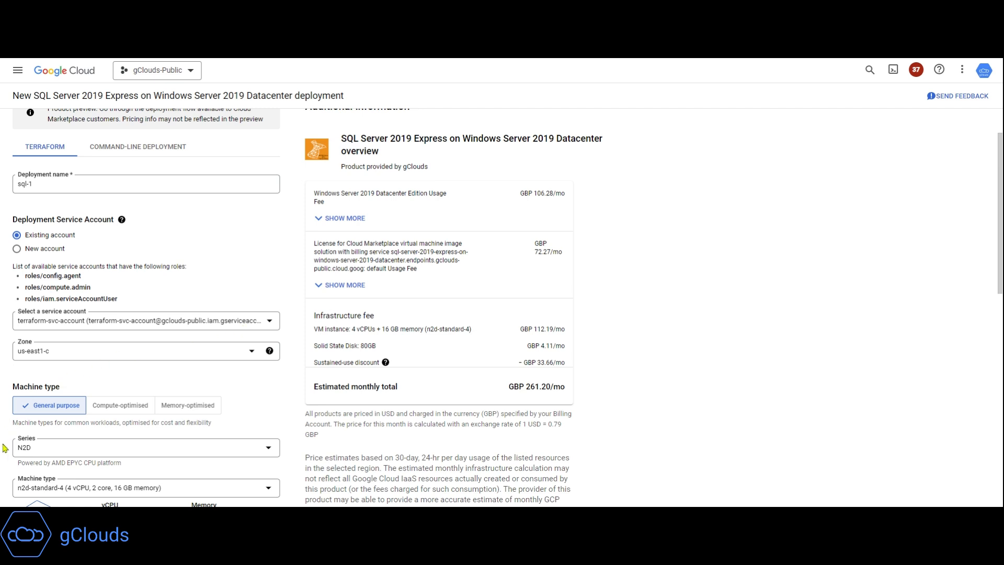
scroll(72, 423, "down", 3)
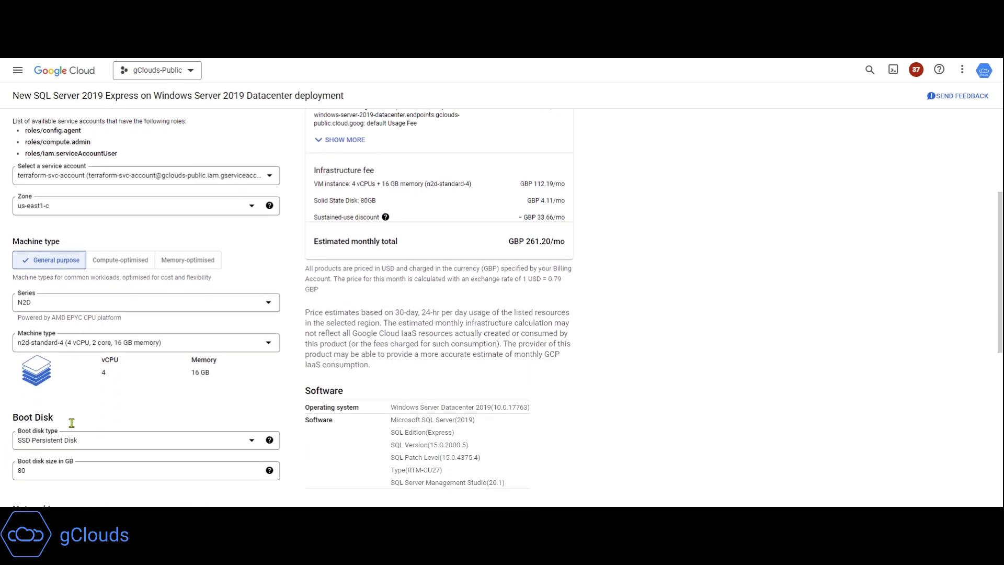
scroll(72, 423, "down", 7)
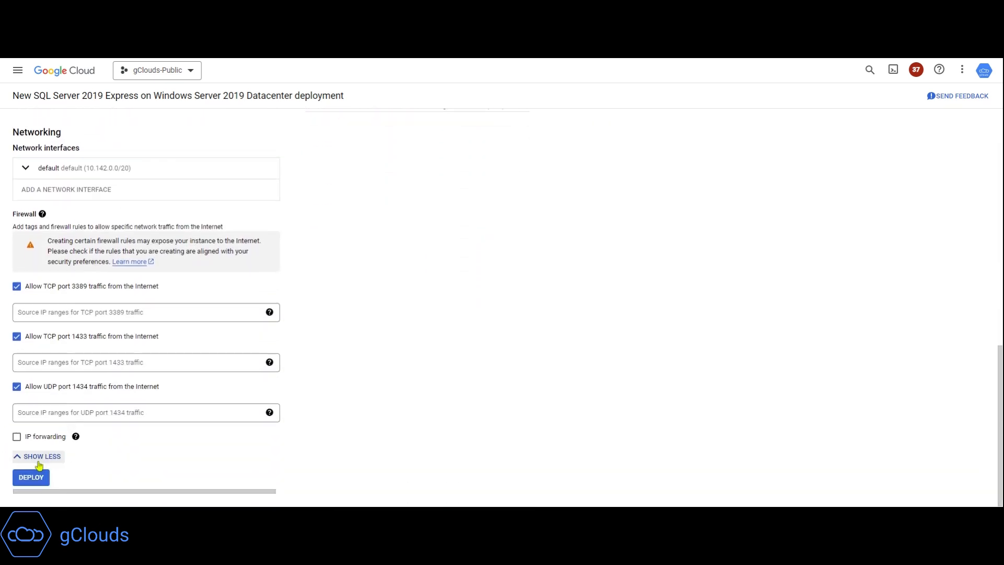
left_click(31, 478)
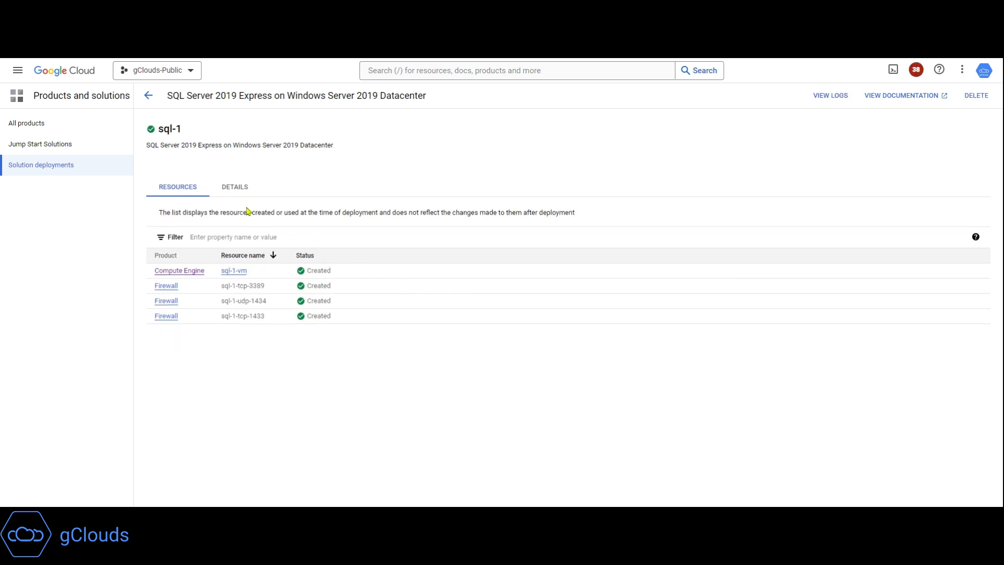
Step: Review the sql-1 deployment's details and open its Compute Engine instance sql-1-vm
left_click(229, 192)
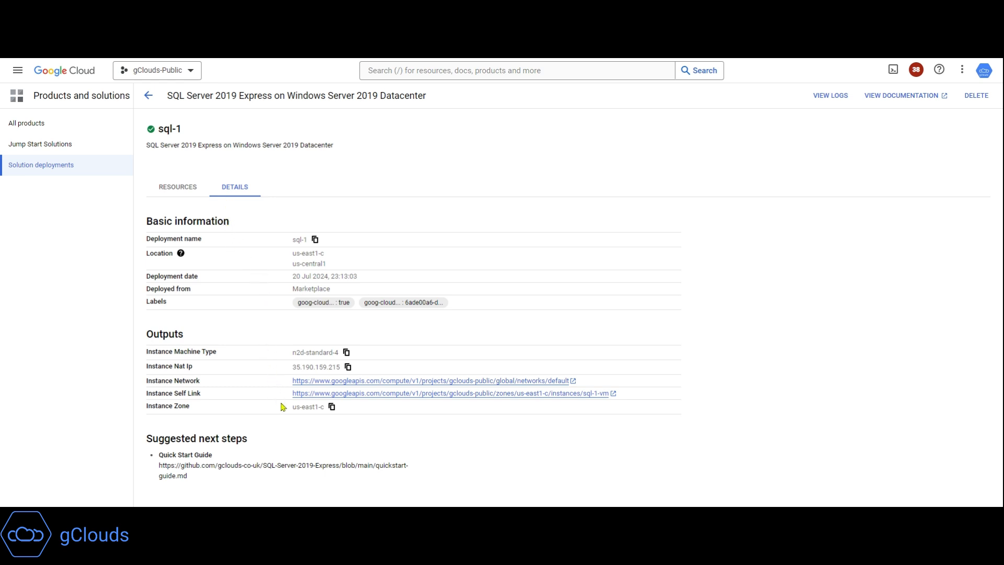
left_click(190, 191)
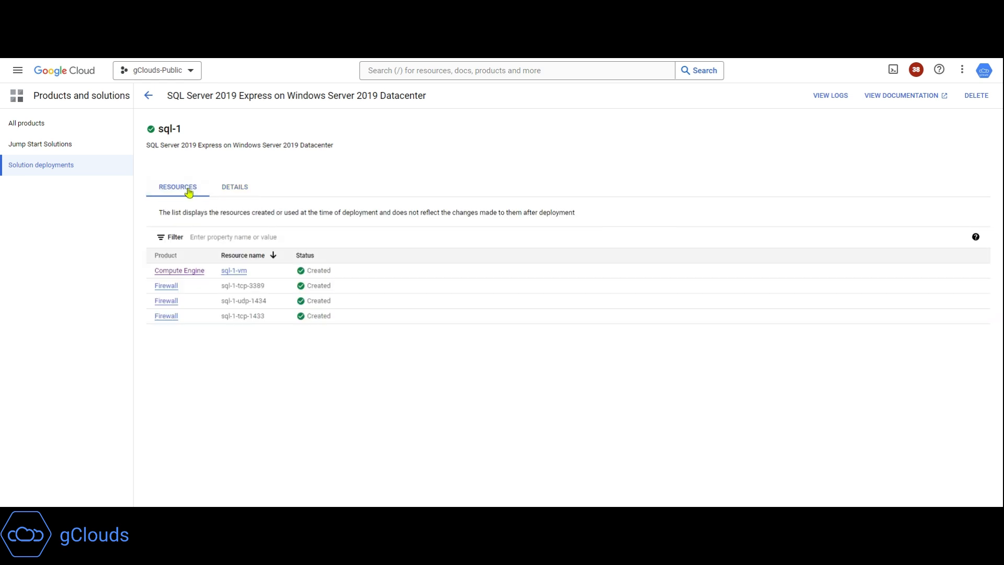
left_click(239, 271)
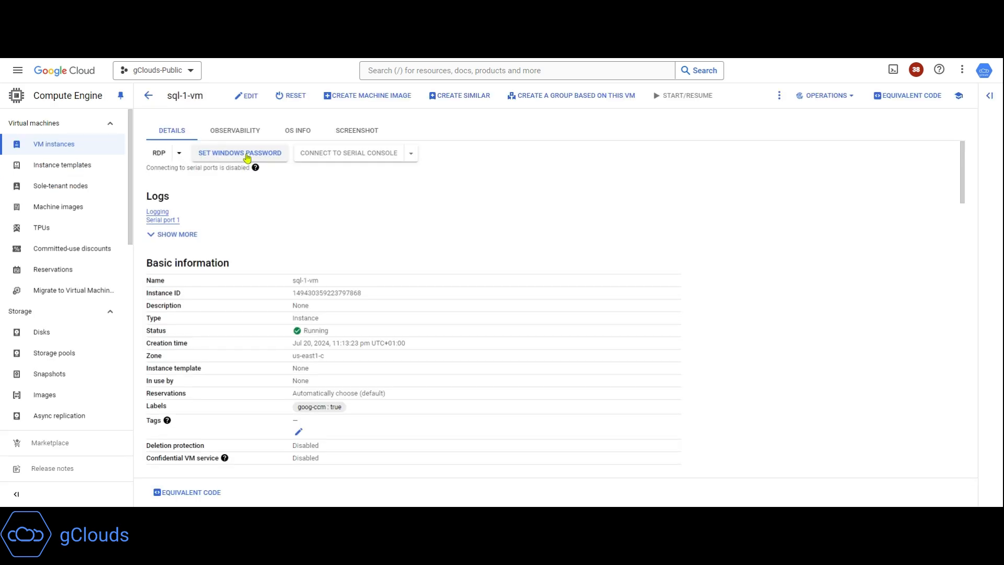
Step: Generate a new Windows password on sql-1-vm for the username sa_user
left_click(247, 158)
type("sa_user")
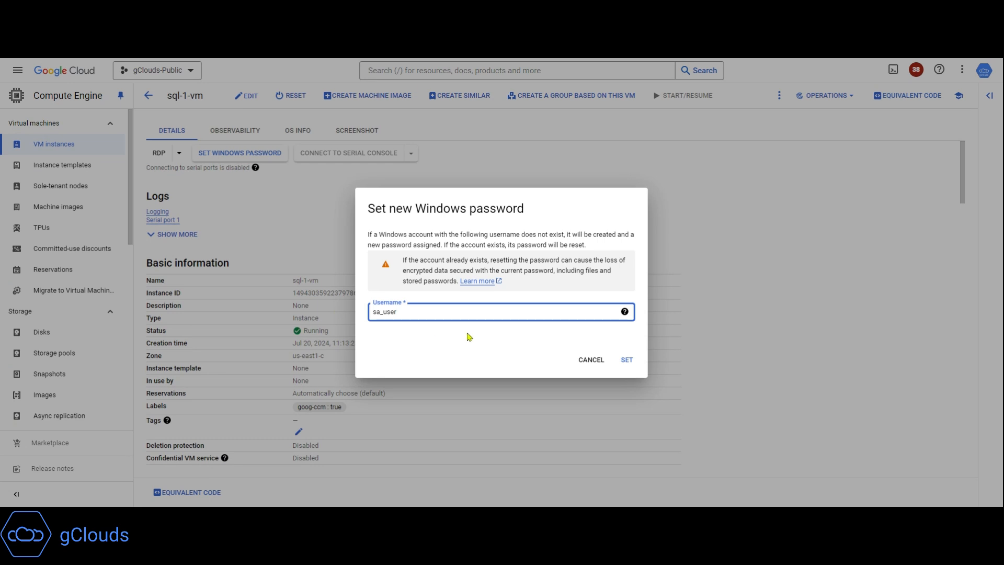
left_click(519, 345)
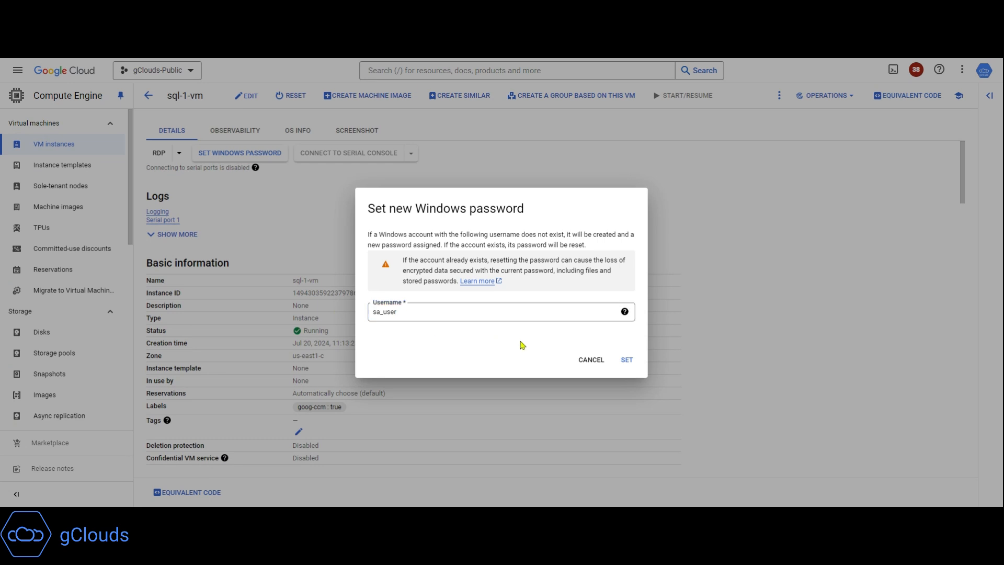
left_click(626, 361)
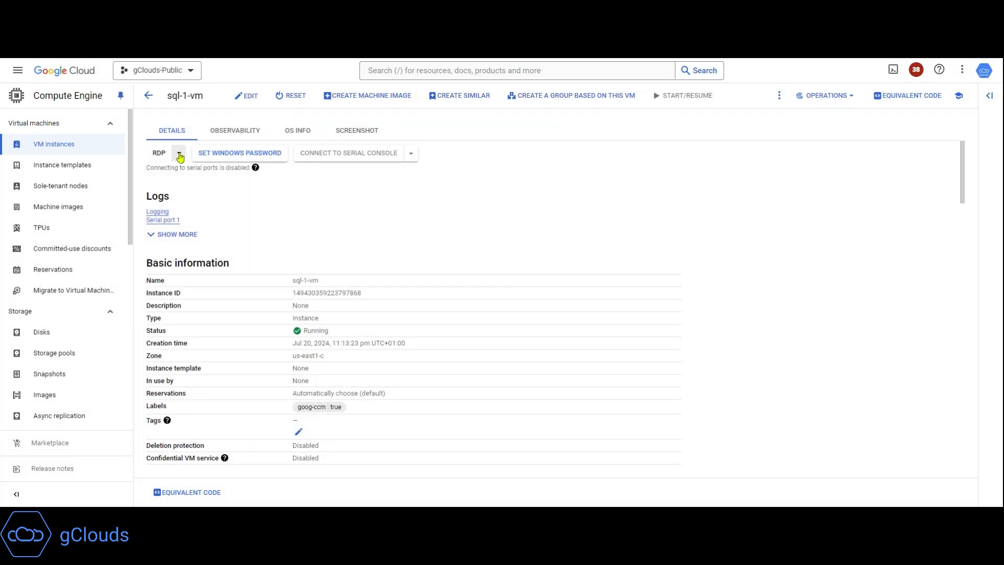
Step: Download the RDP file for connecting to sql-1-vm
left_click(179, 153)
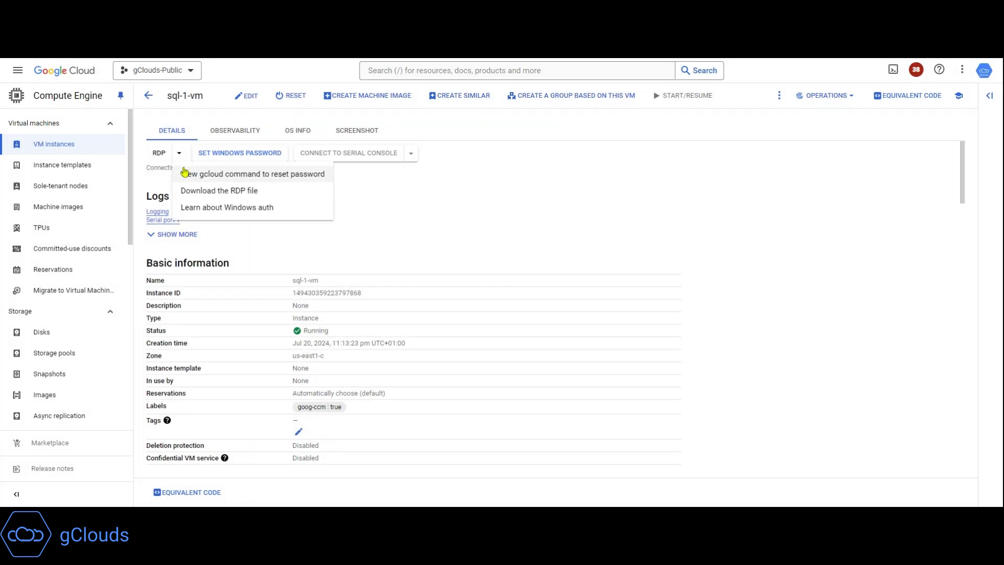
left_click(200, 192)
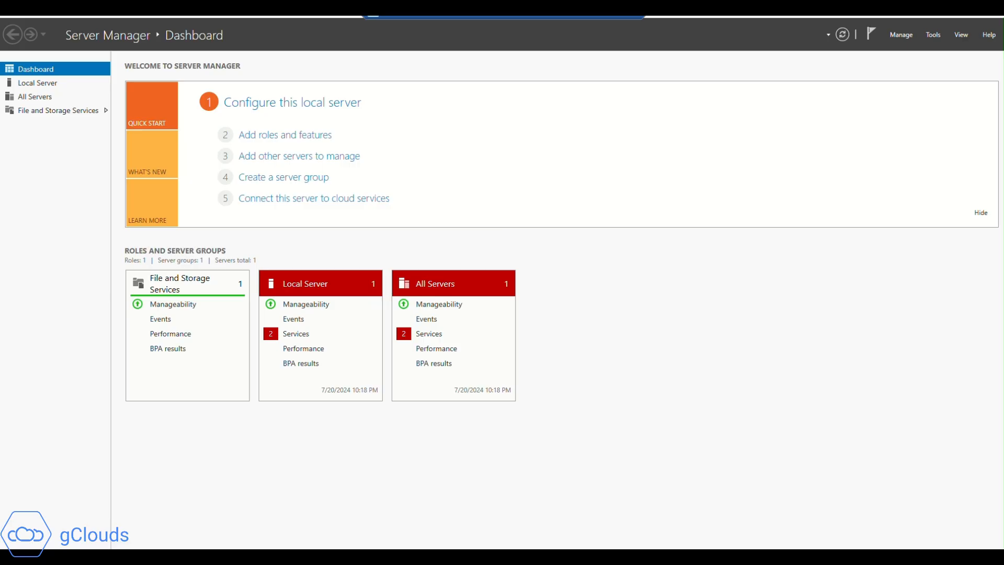
Step: On the remote Windows server, search for "SQL server" and open SQL Server Configuration Manager
key("super+s")
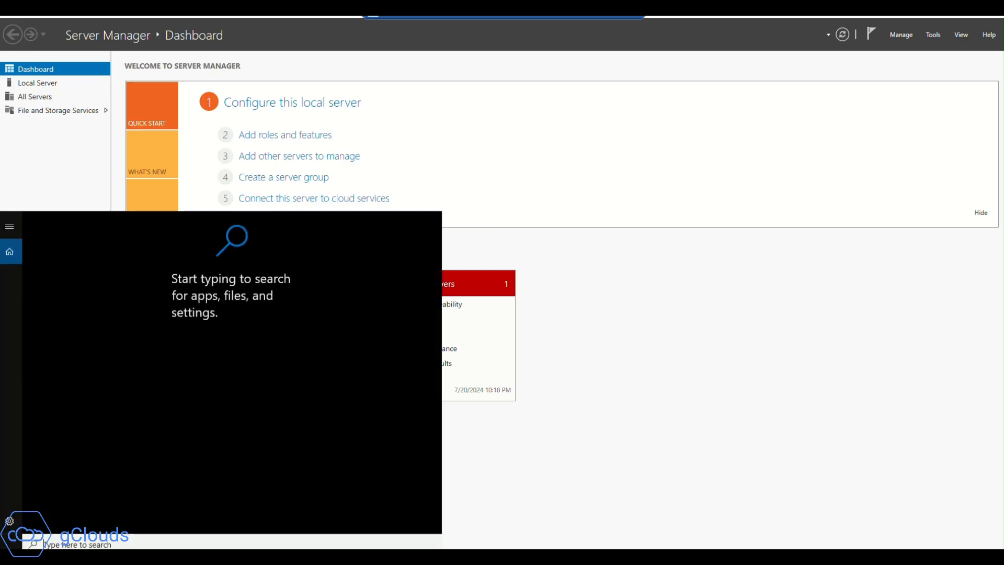
type("sQL server")
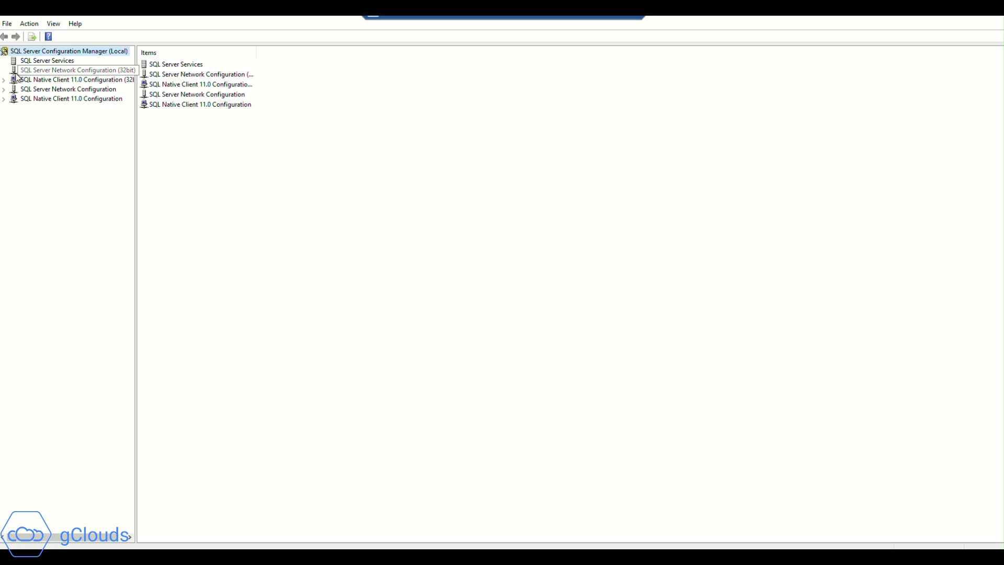
Step: Review the SQL Server services list, widening the name and log-on account columns to show their full entries
left_click(28, 61)
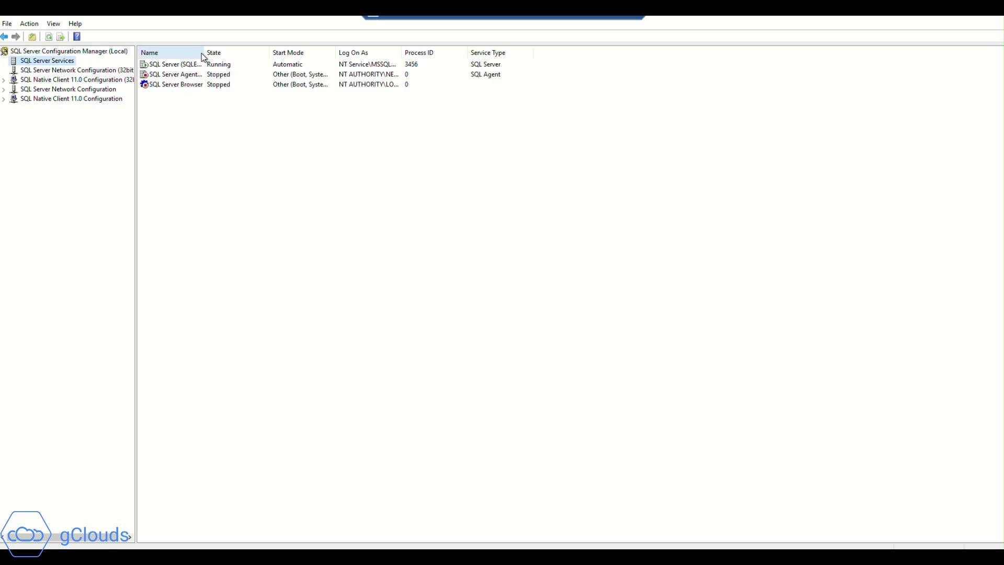
left_click_drag(203, 51, 268, 51)
left_click(212, 67)
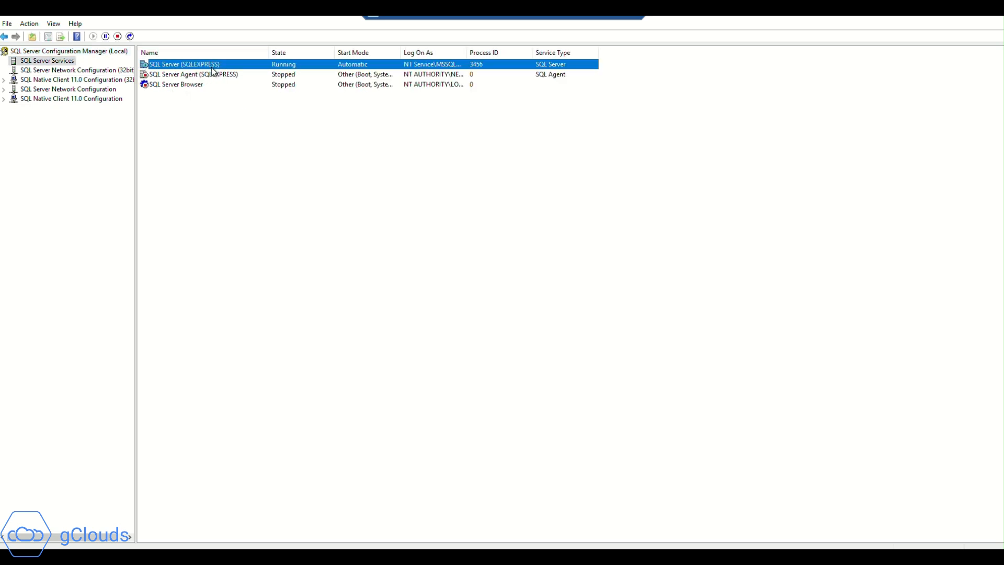
left_click_drag(470, 54, 543, 52)
Step: In the TCP/IP properties of the SQLEXPRESS network protocols, set the IPAll TCP port to 1433 and save
left_click(3, 93)
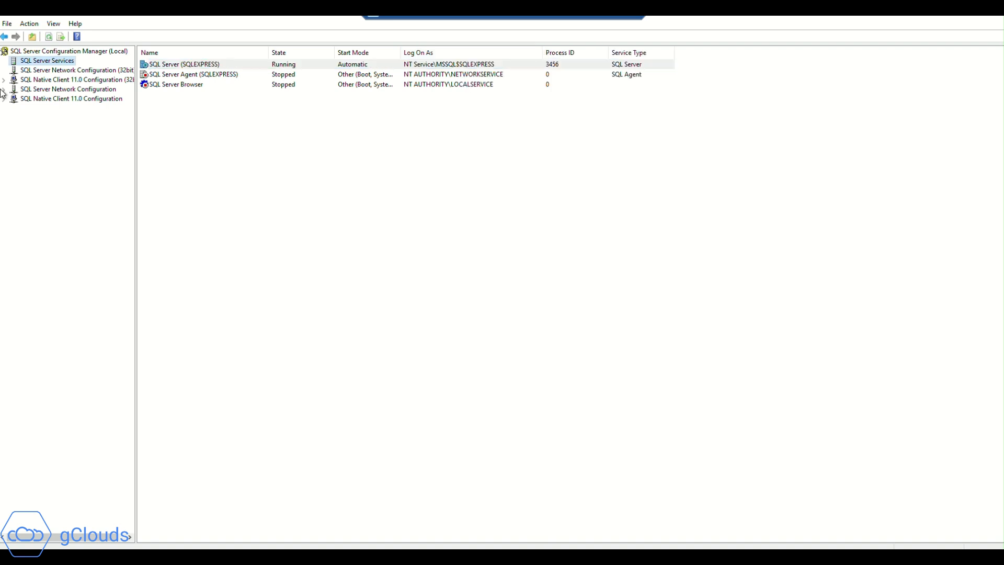
left_click(3, 90)
left_click(48, 100)
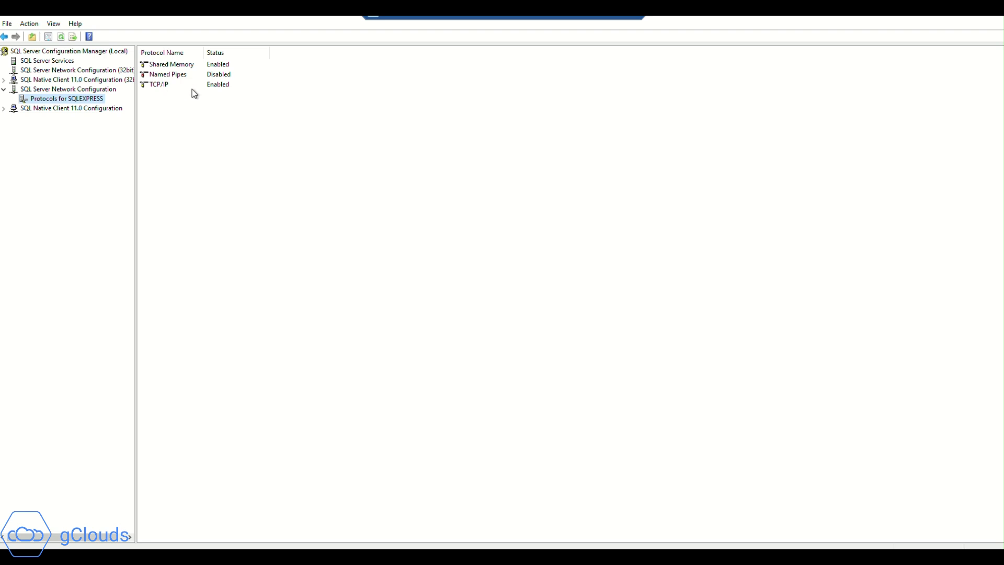
double_click(217, 87)
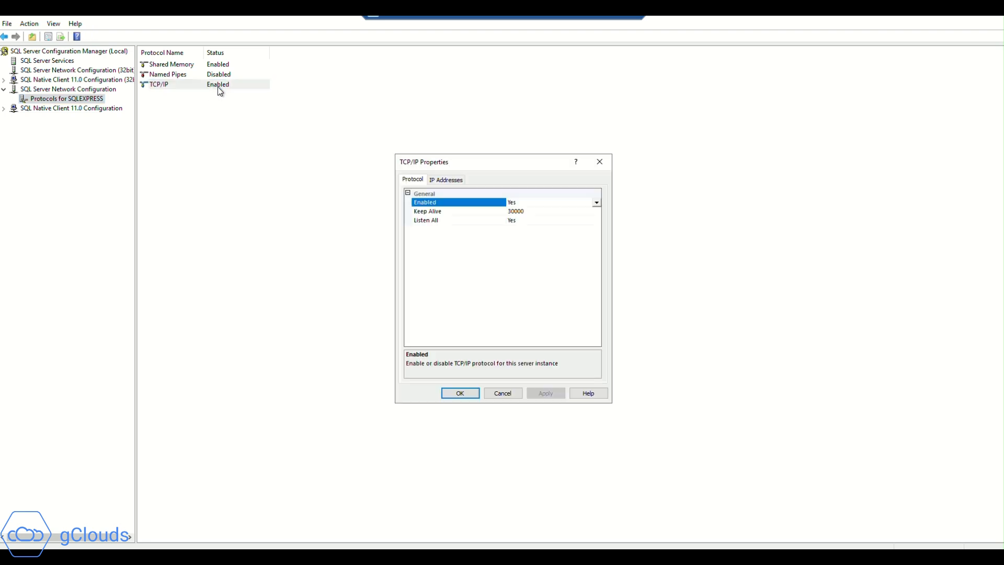
left_click(445, 180)
scroll(491, 314, "down", 5)
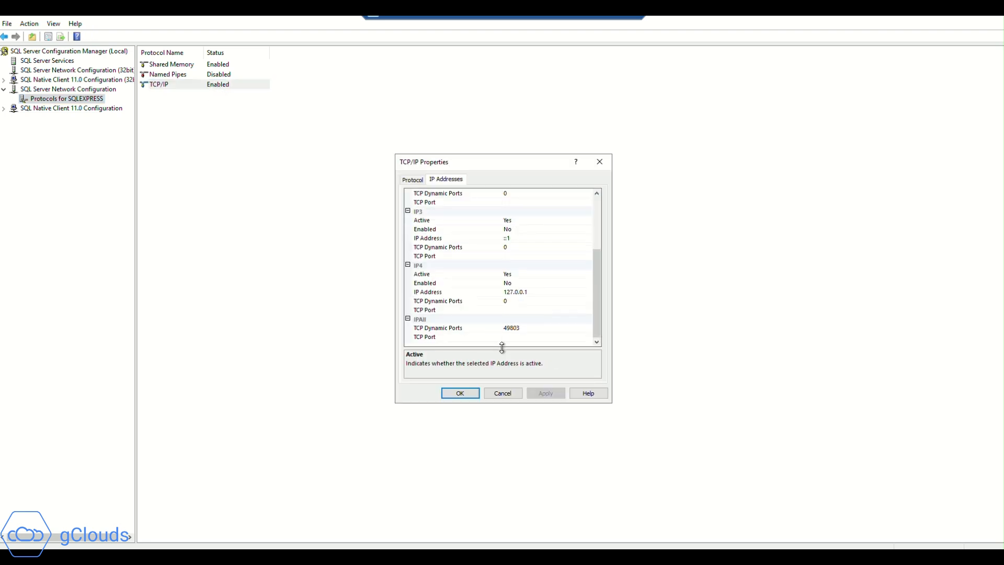
left_click(515, 339)
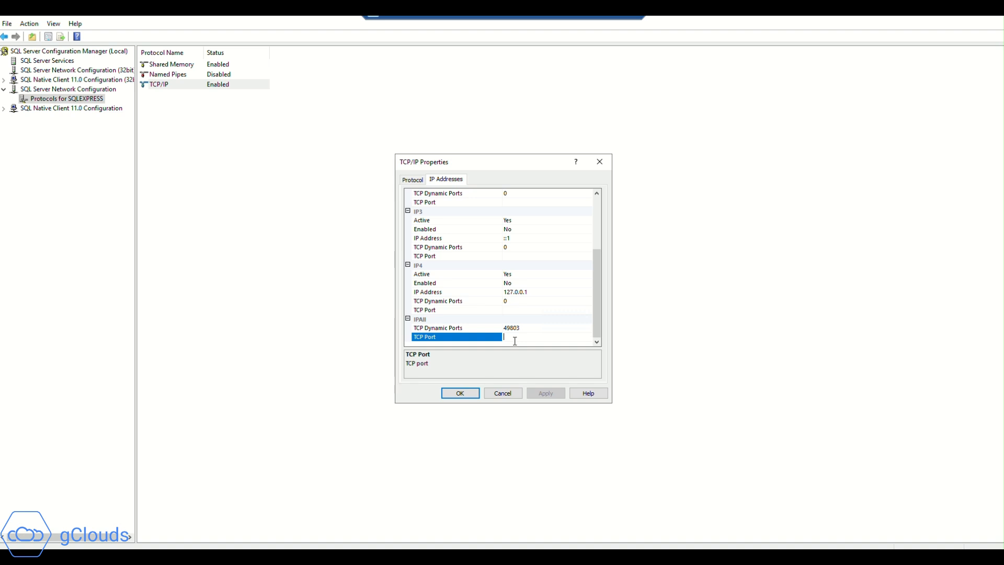
type("1433")
left_click(467, 394)
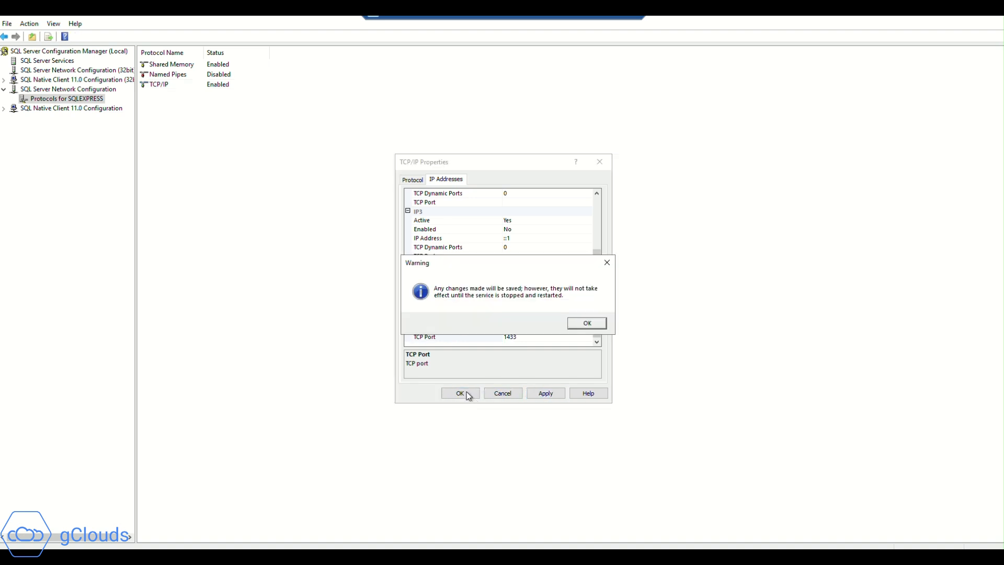
left_click(587, 328)
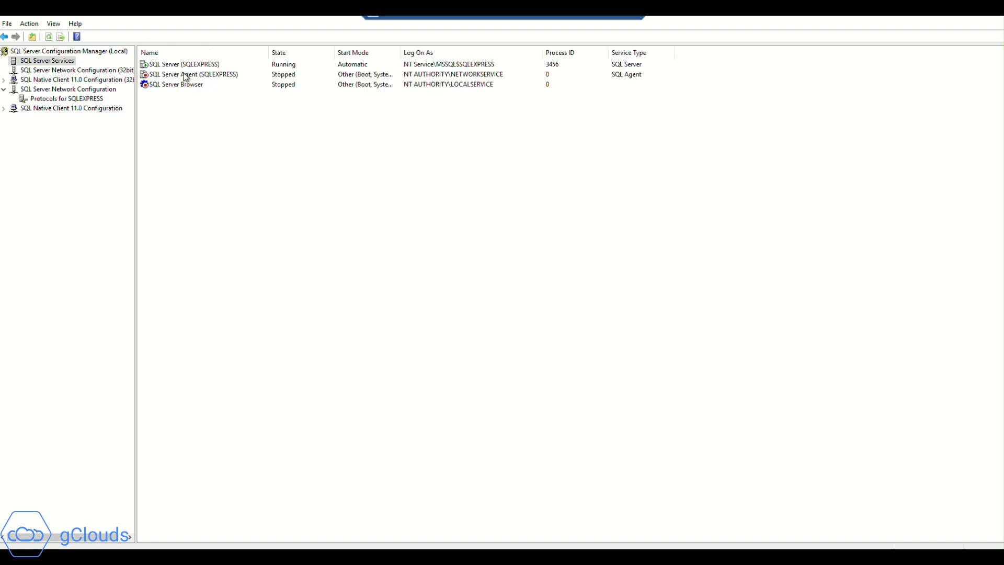
Step: Restart the SQL Server (SQLEXPRESS) service
left_click(186, 64)
right_click(193, 64)
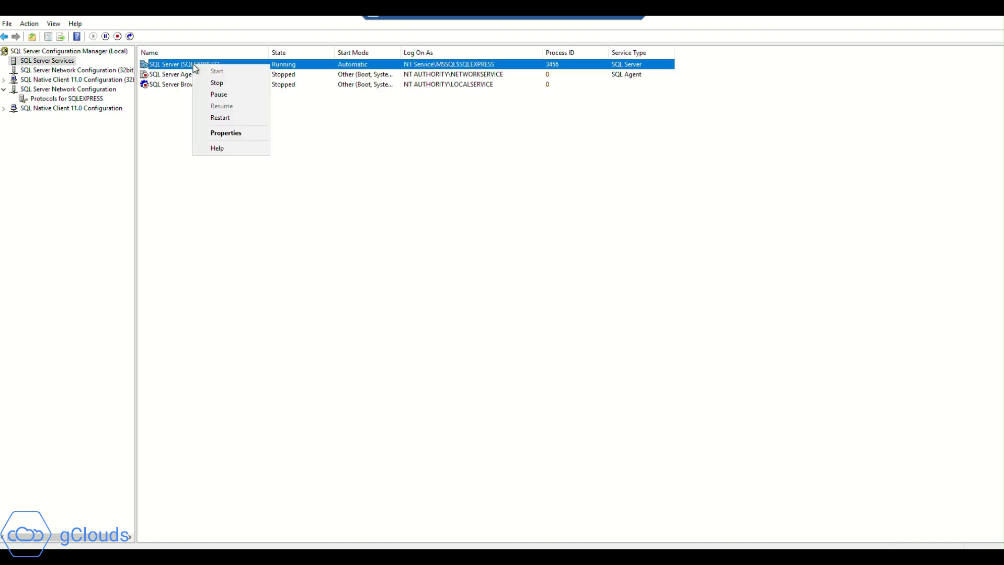
left_click(227, 117)
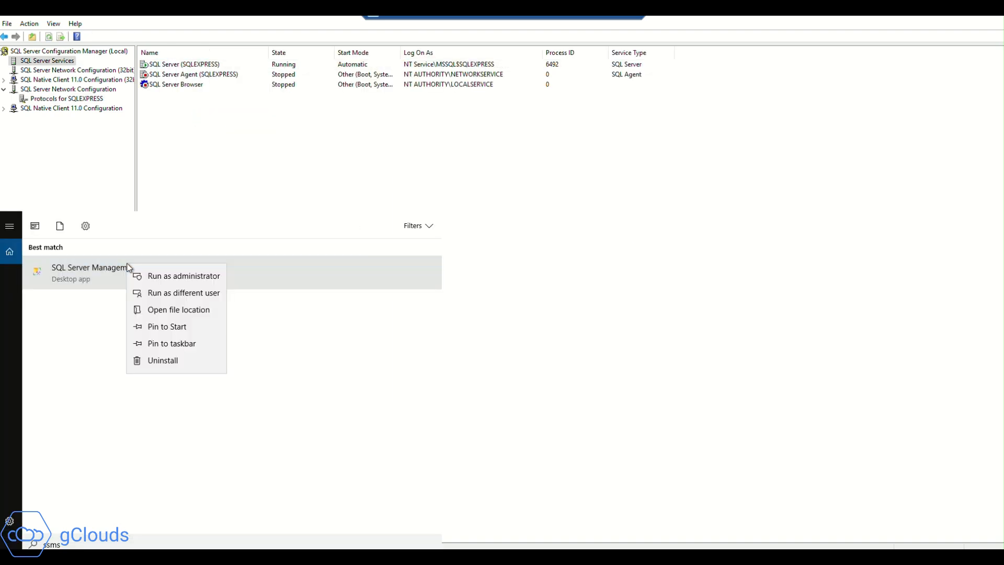
Step: Run SQL Server Management Studio as administrator and connect to SQL-1-VM\SQLEXPRESS using Windows Authentication and Optional encryption
left_click(167, 275)
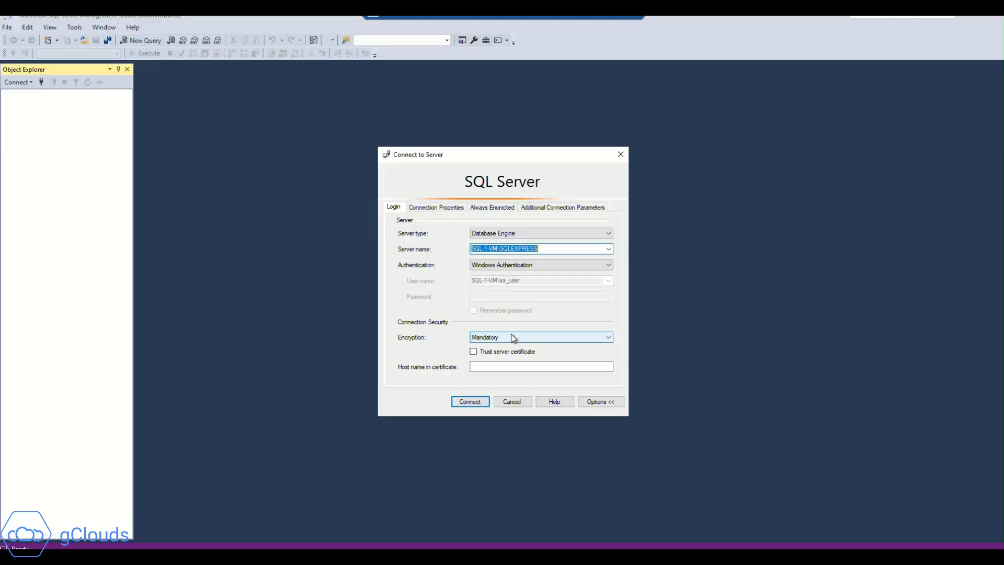
left_click(513, 338)
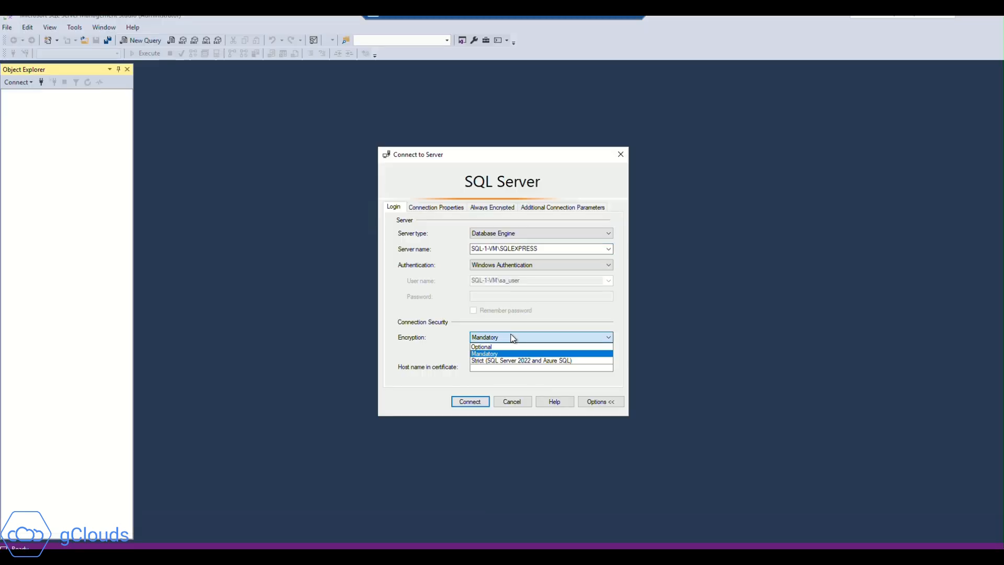
left_click(498, 347)
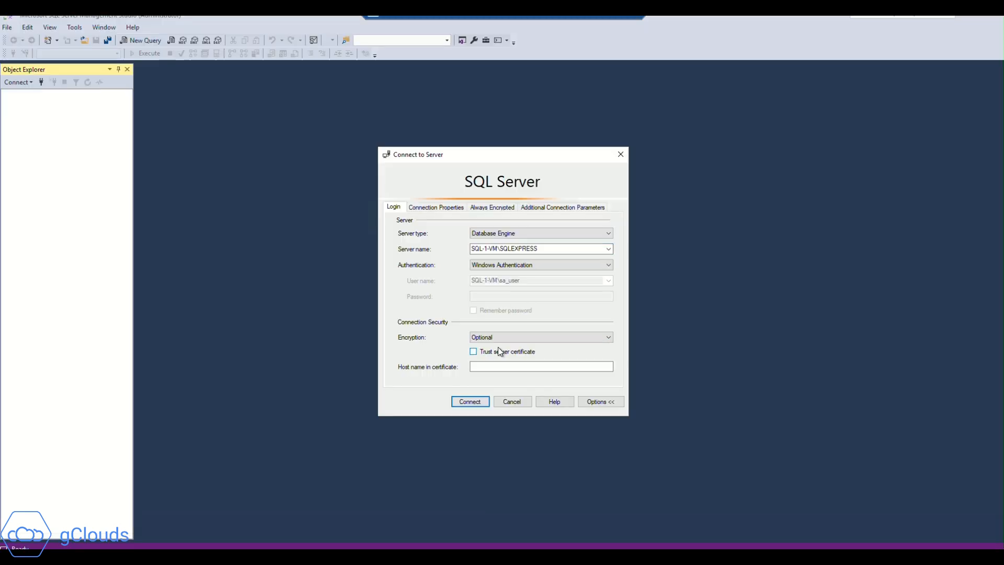
left_click(473, 403)
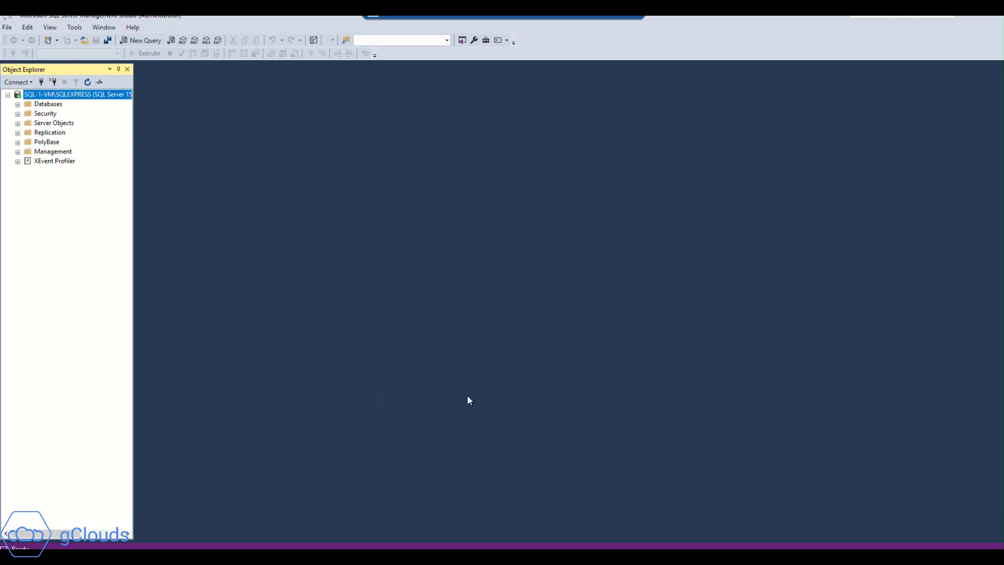
Step: Examine the server's security logins and system databases in the object tree
left_click(18, 105)
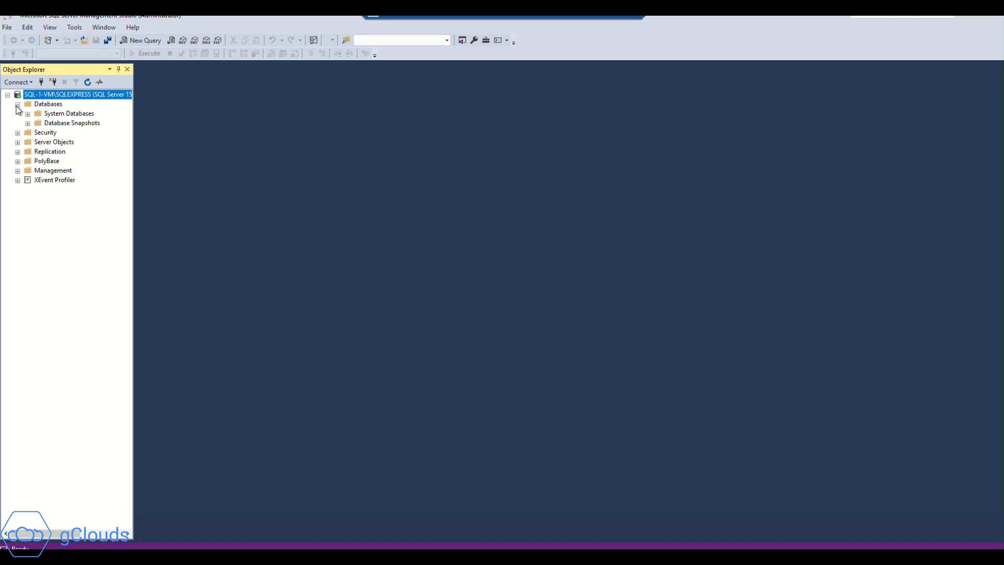
left_click(17, 133)
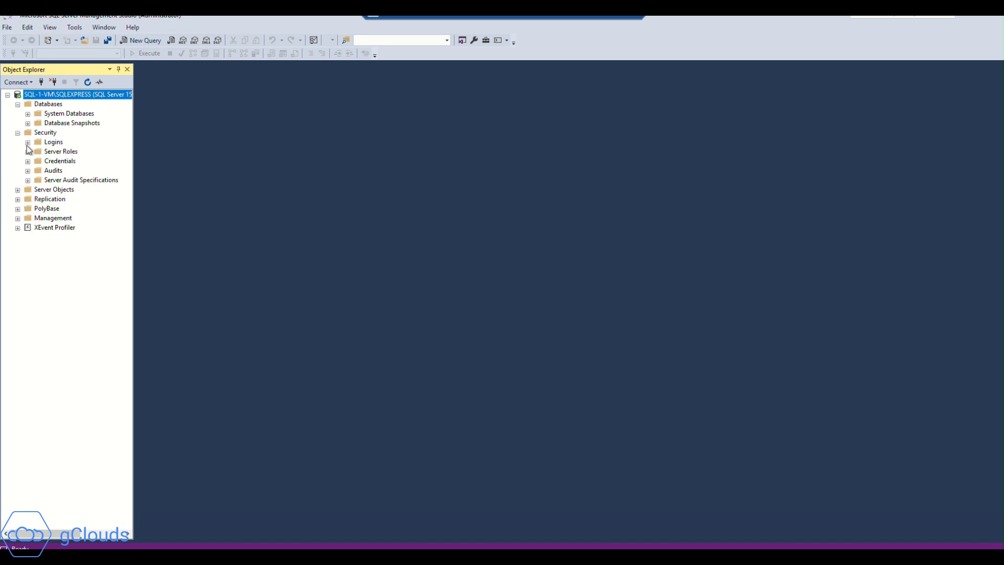
left_click(27, 146)
left_click(85, 172)
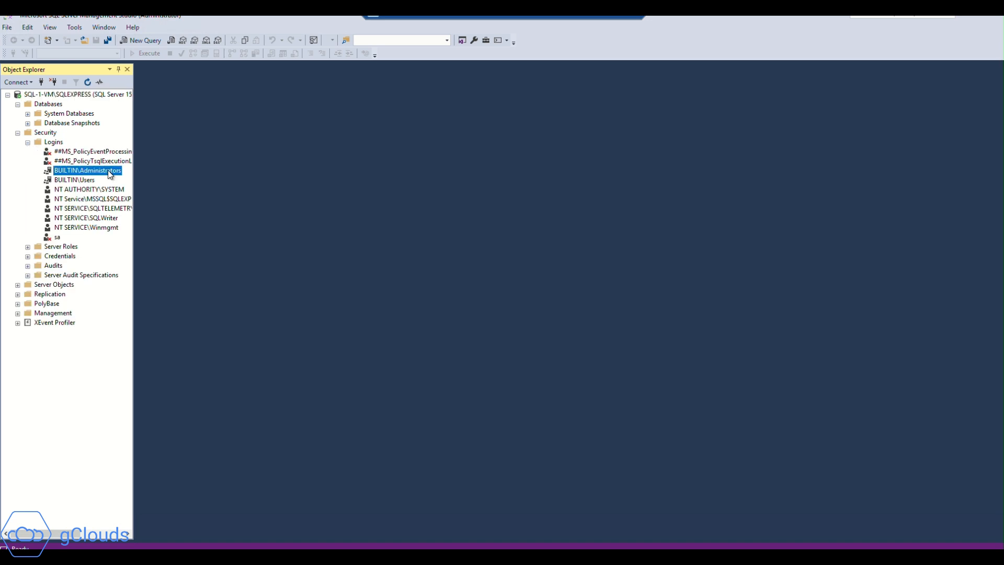
left_click(27, 114)
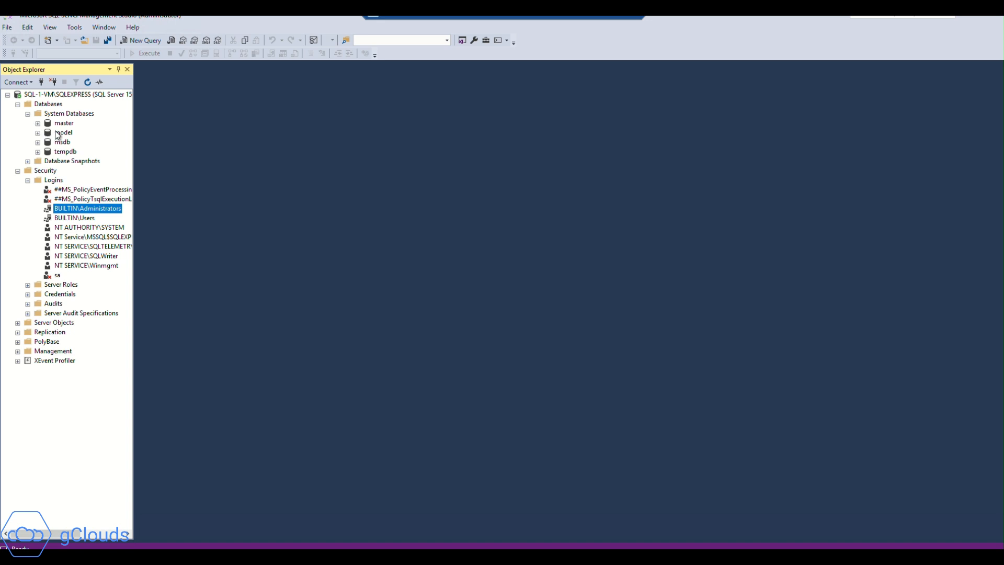
Step: Create a new database named demo with the default owner and file settings
right_click(59, 106)
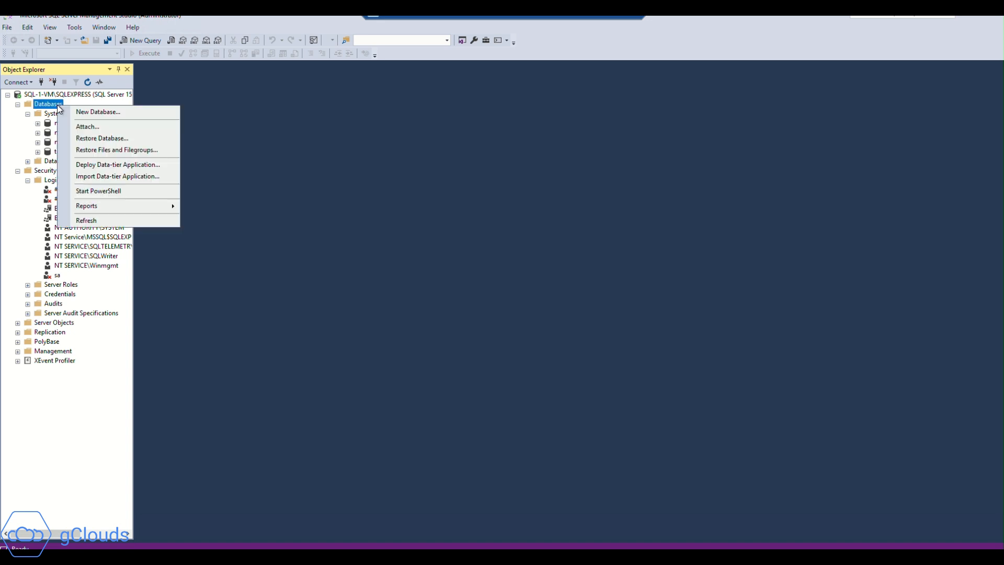
left_click(90, 111)
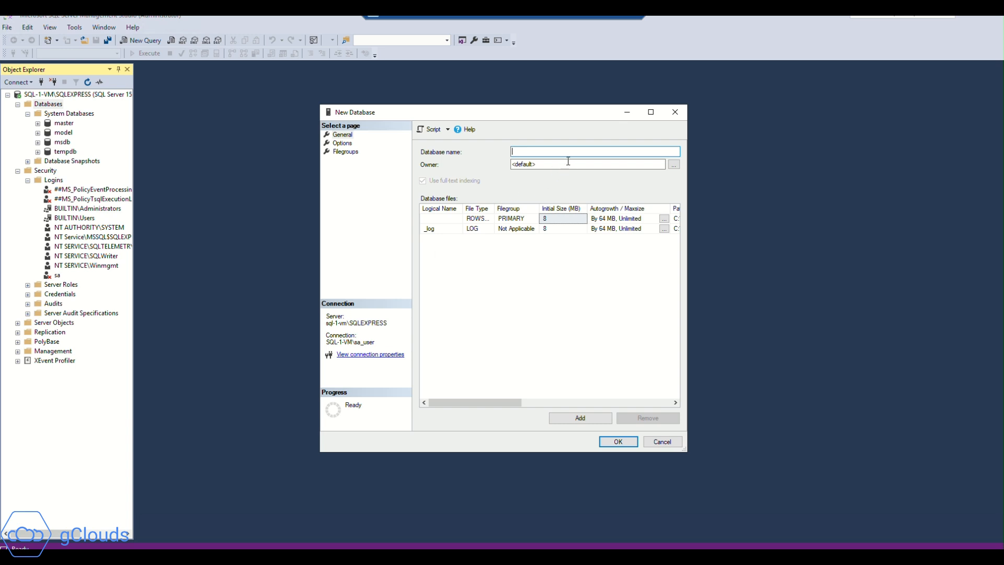
type("demo")
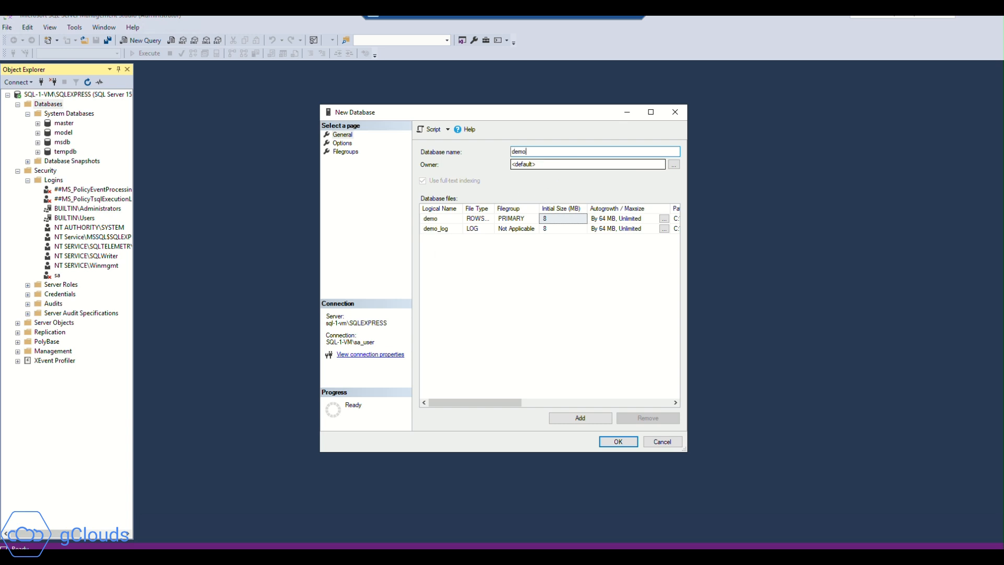
left_click(621, 442)
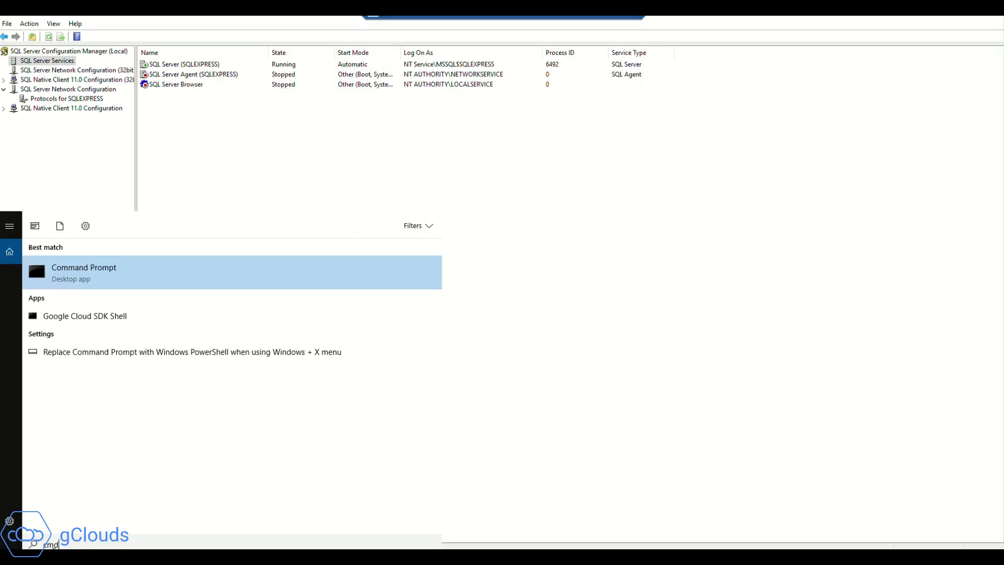
Step: Open Command Prompt as administrator and start a sqlcmd session
right_click(85, 278)
left_click(118, 291)
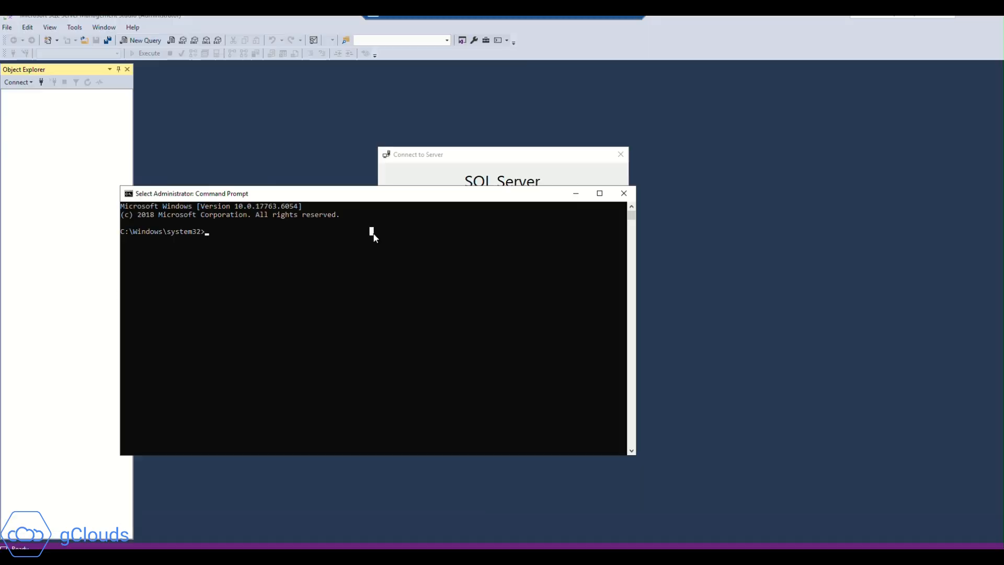
type("sqlcmd 1> ")
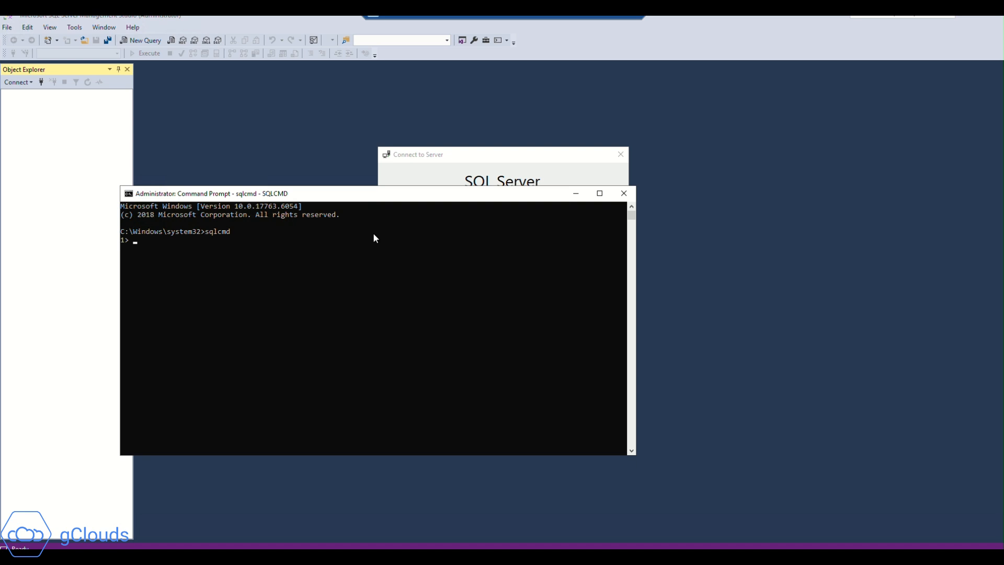
type("SELECT @@VERSION")
key("Return")
type("GO")
key("Return")
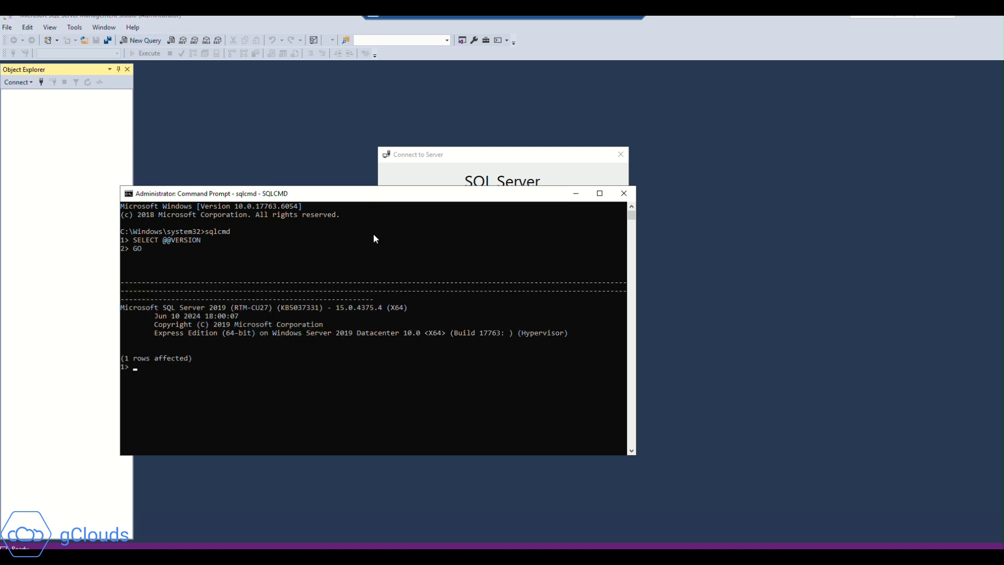
left_click_drag(406, 309, 130, 309)
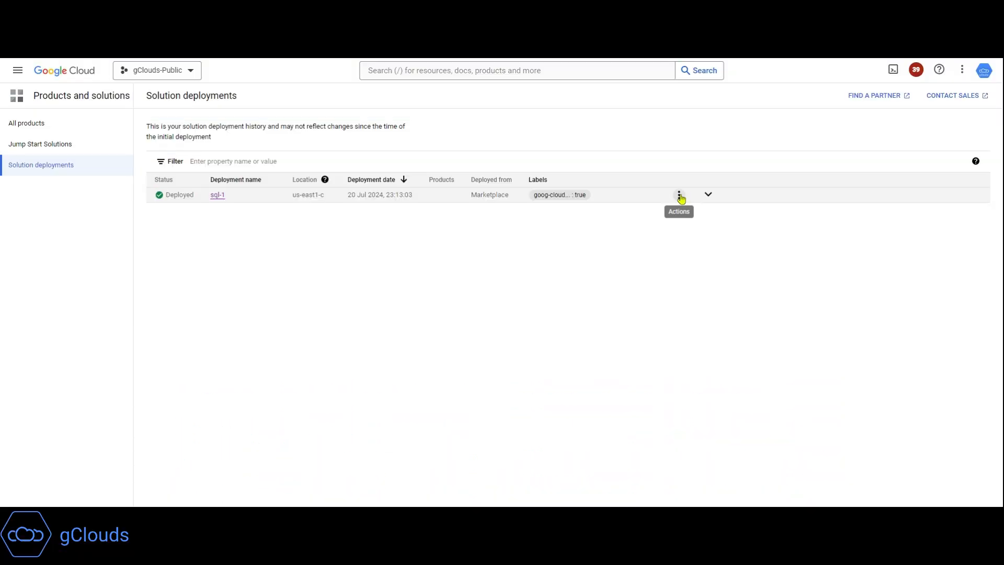
Step: In Google Cloud's solution deployments, delete the sql-1 deployment and all its resources, confirming with the name sql-1
left_click(680, 195)
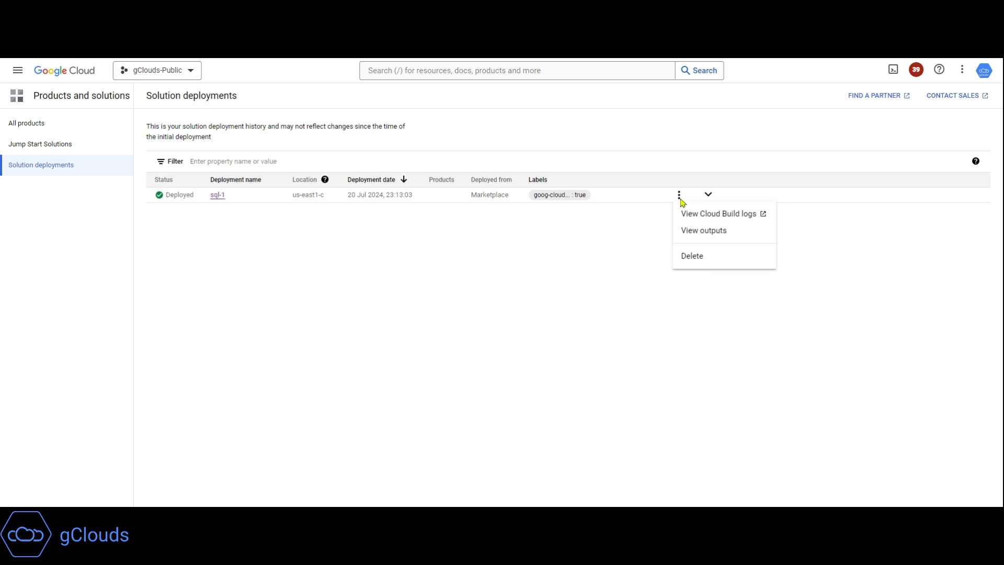
left_click(699, 261)
left_click(444, 308)
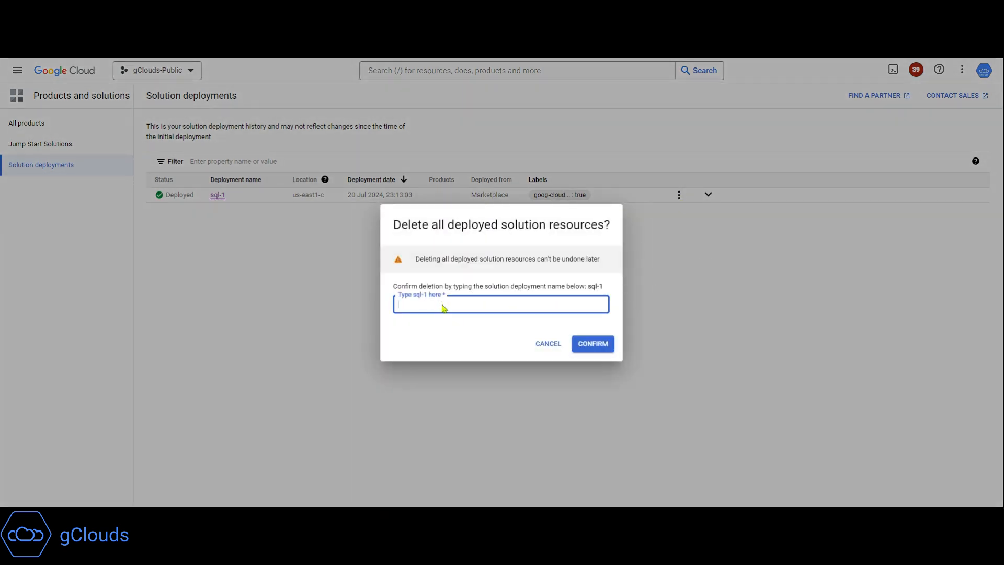
type("sql-1")
left_click(584, 344)
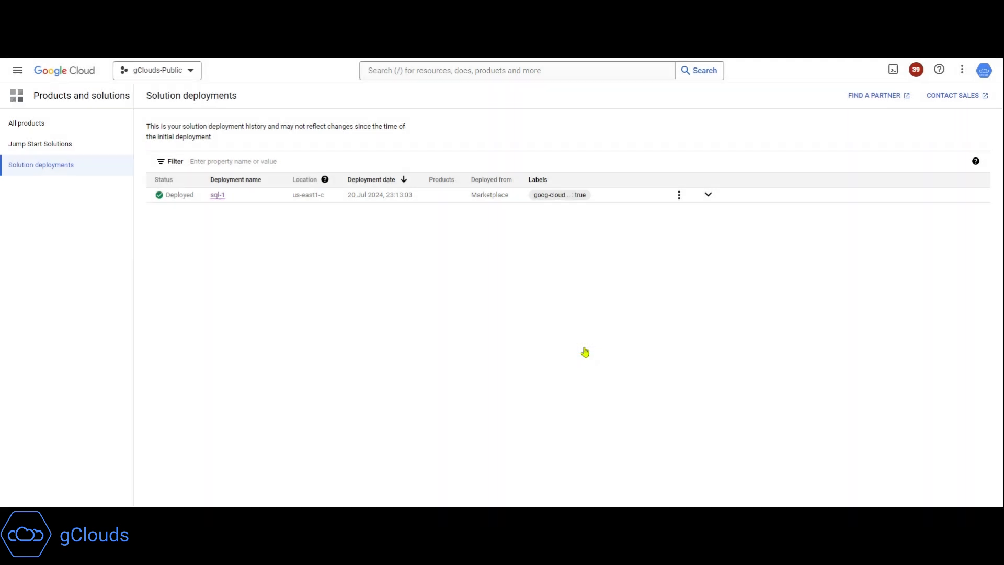